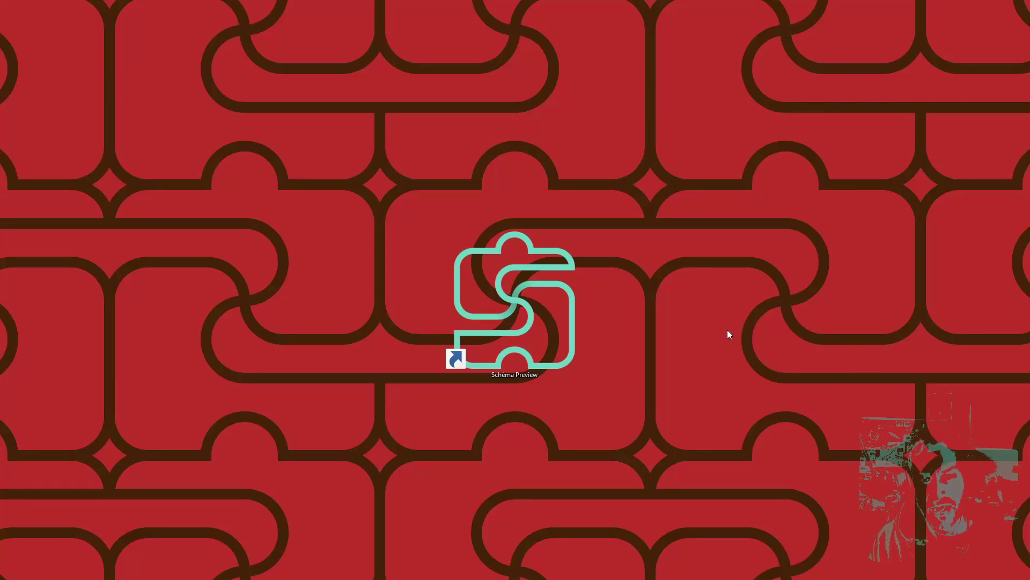
Launch Schéma Preview past its welcome message and add a Virtual fixture at the middle of the schematic grid
double_click(536, 316)
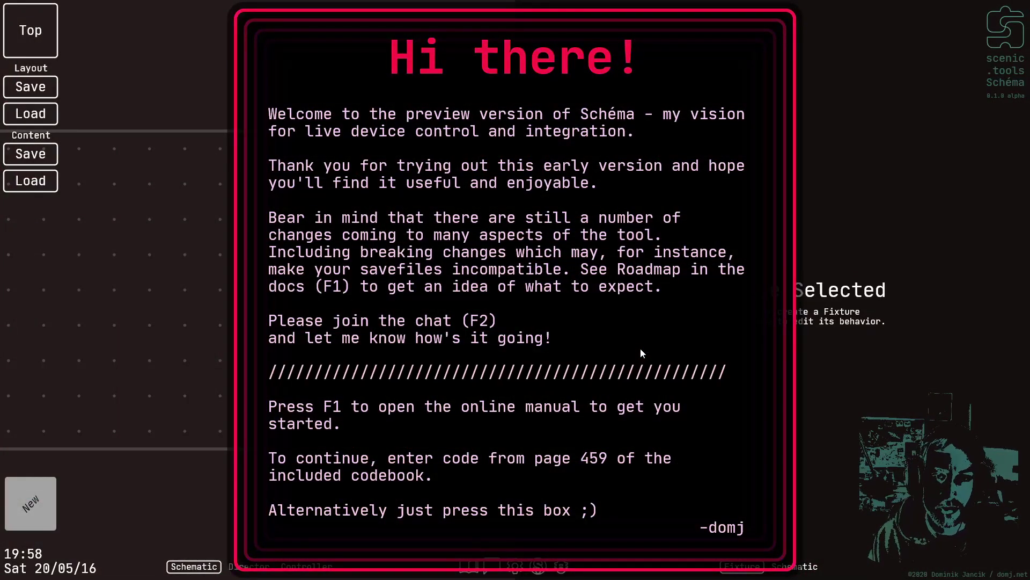
click(639, 348)
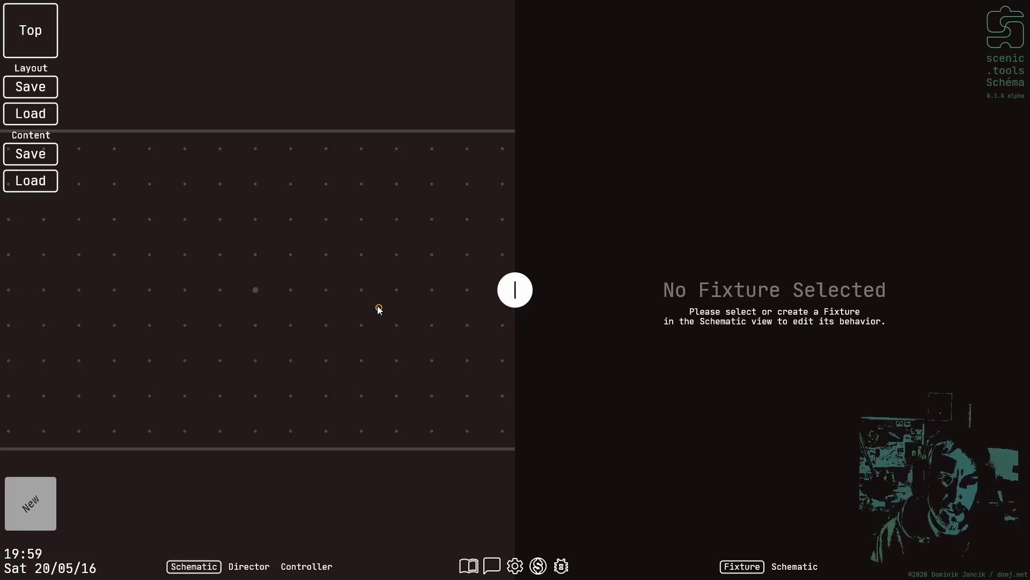
click(263, 290)
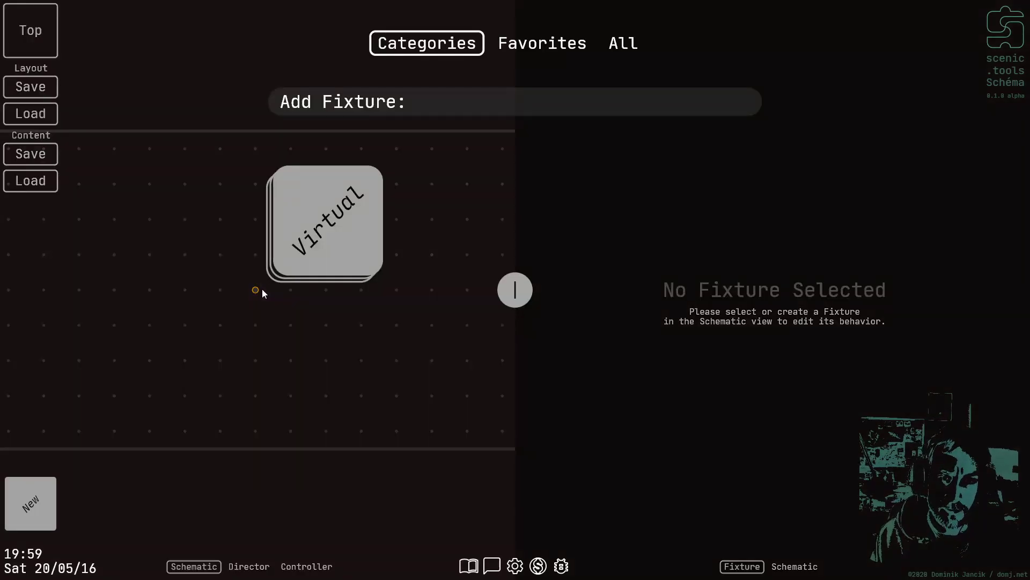
click(347, 246)
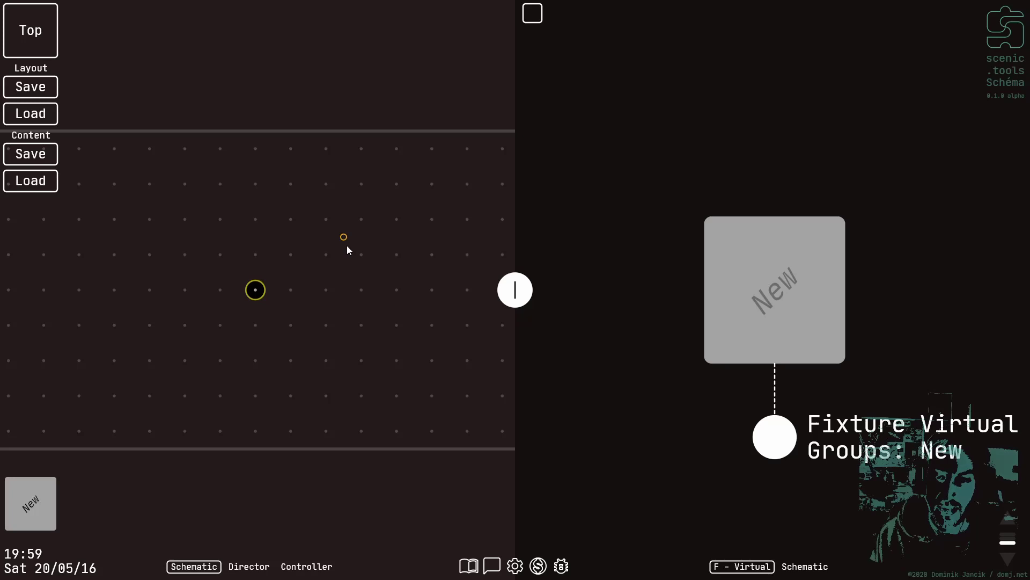
Expand the block actions for the Virtual fixture and turn on edit mode
click(778, 201)
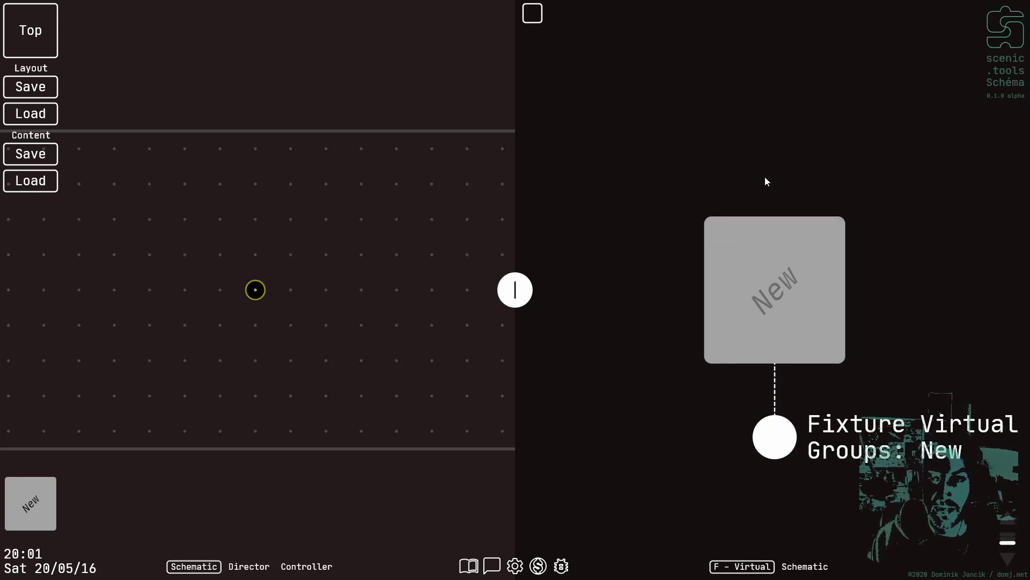
click(764, 177)
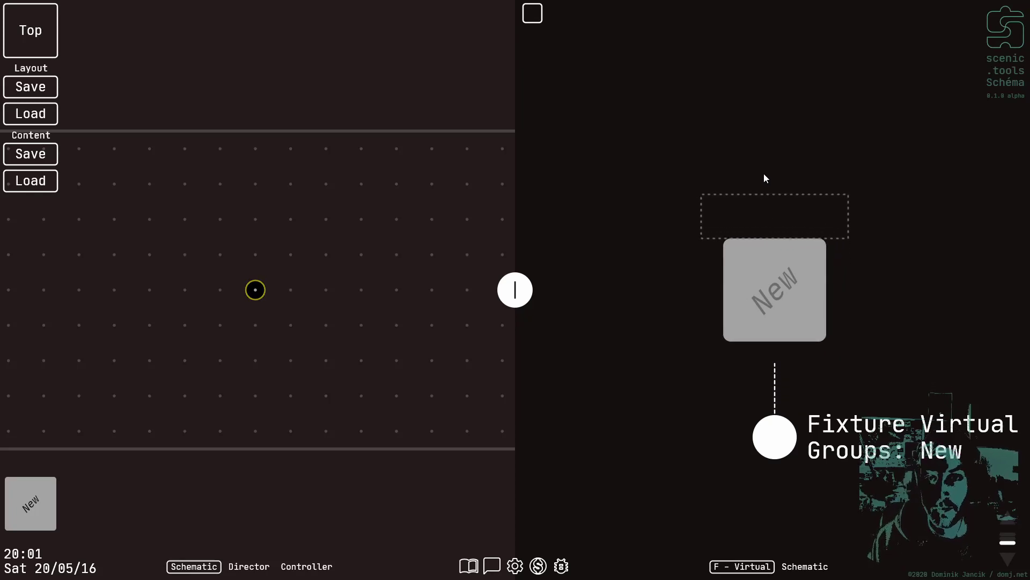
click(532, 16)
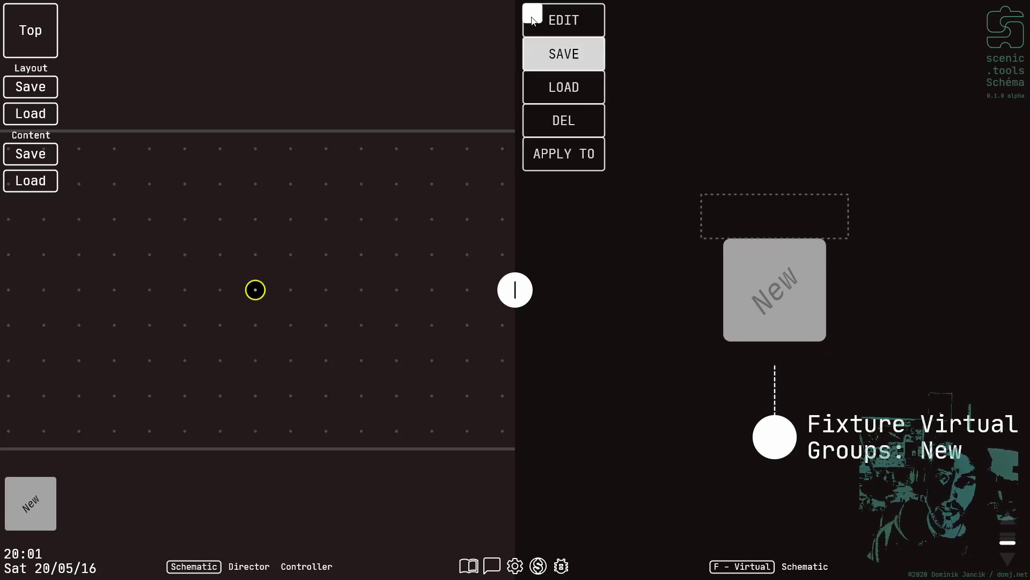
click(594, 21)
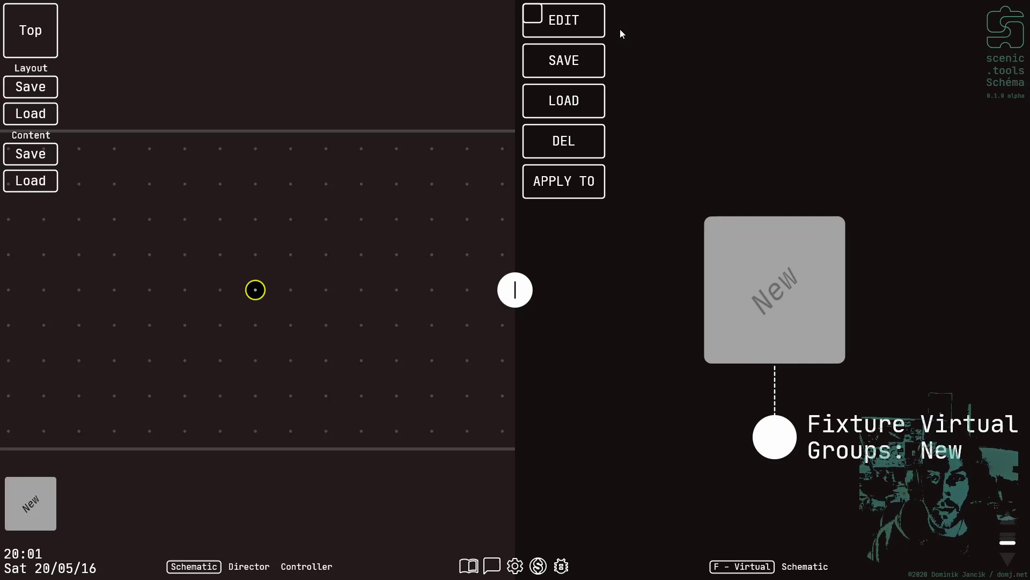
click(597, 23)
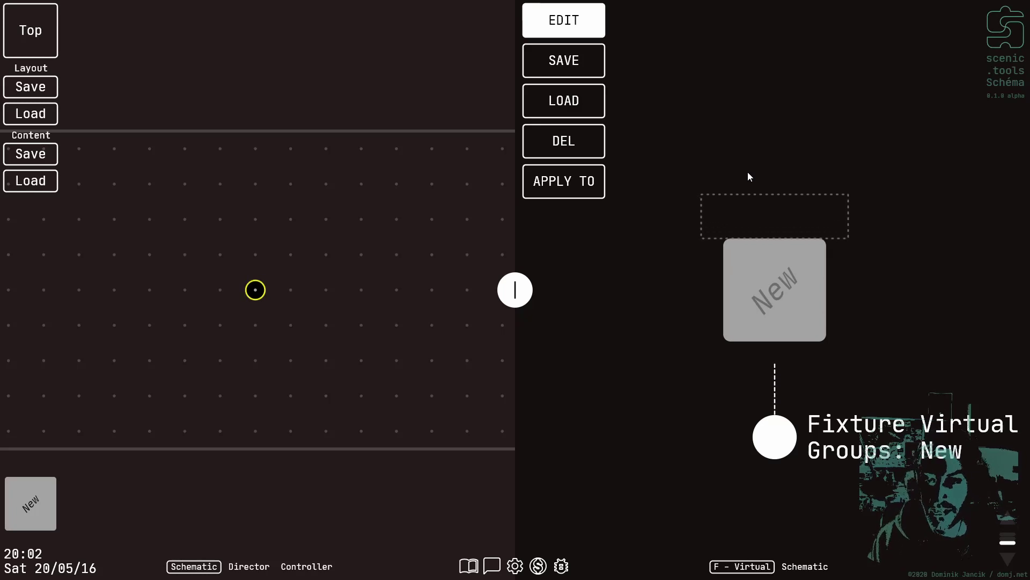
Lift the fixture's New block with a Source.Color.Color block
click(777, 225)
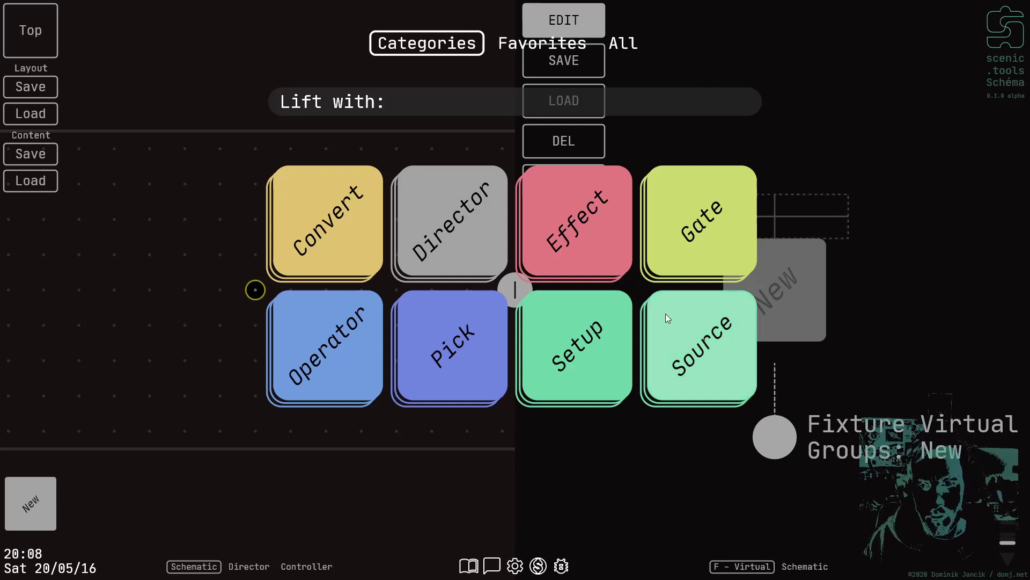
click(681, 324)
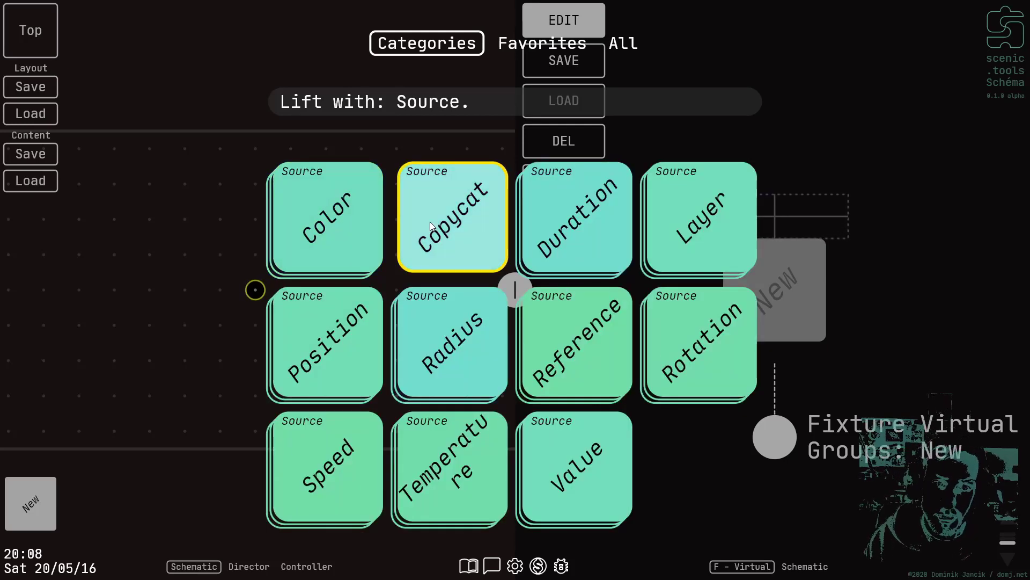
click(336, 216)
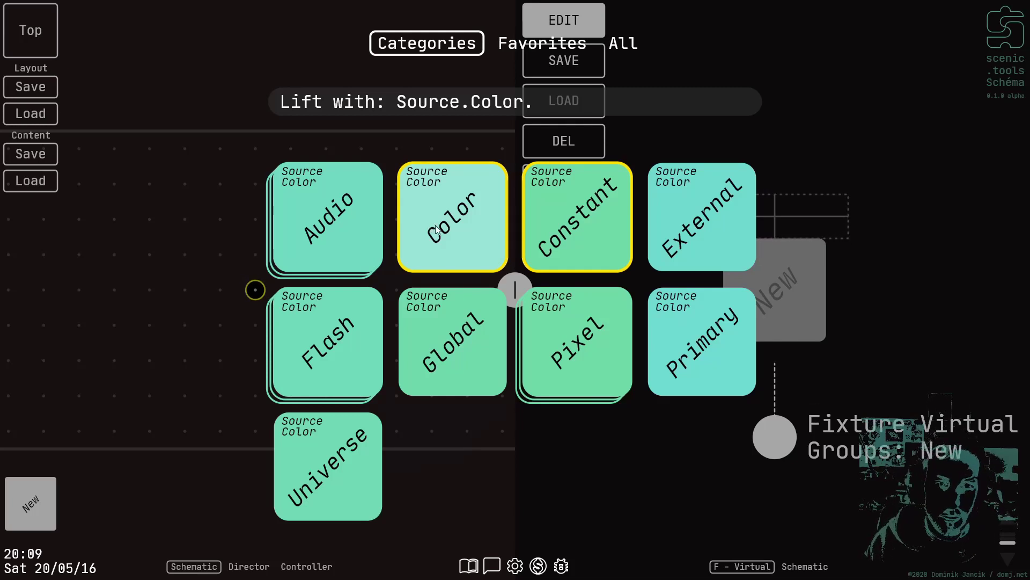
click(436, 228)
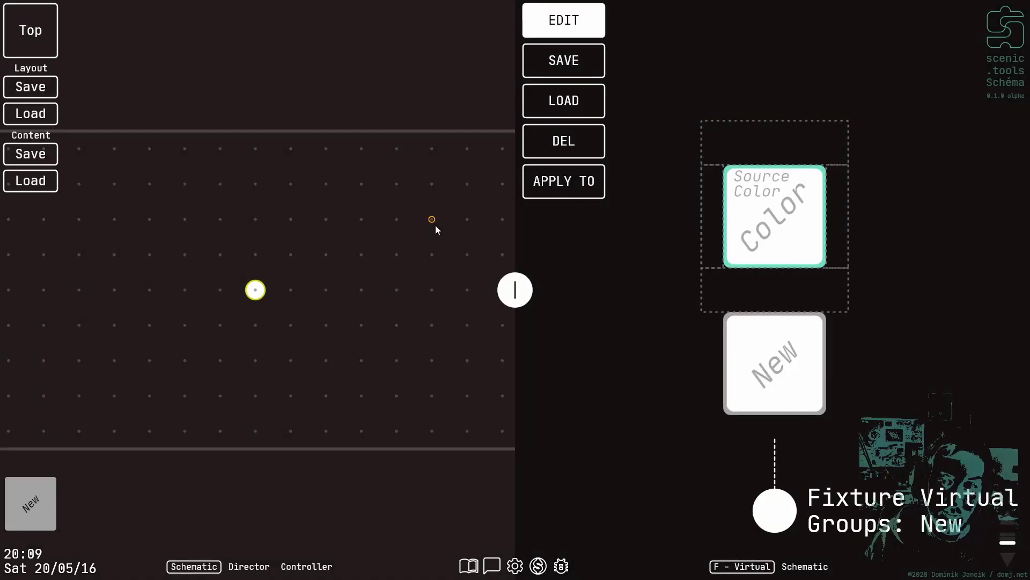
Make the Color block pure red, with RGB mode at Red 1, Green 0 and Blue 0
mouse_move(758, 175)
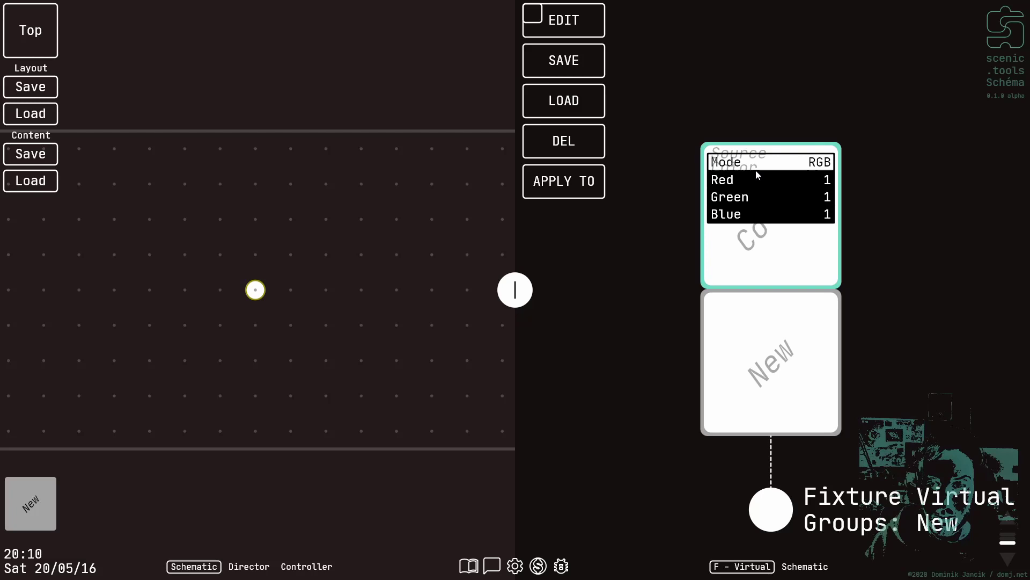
click(758, 162)
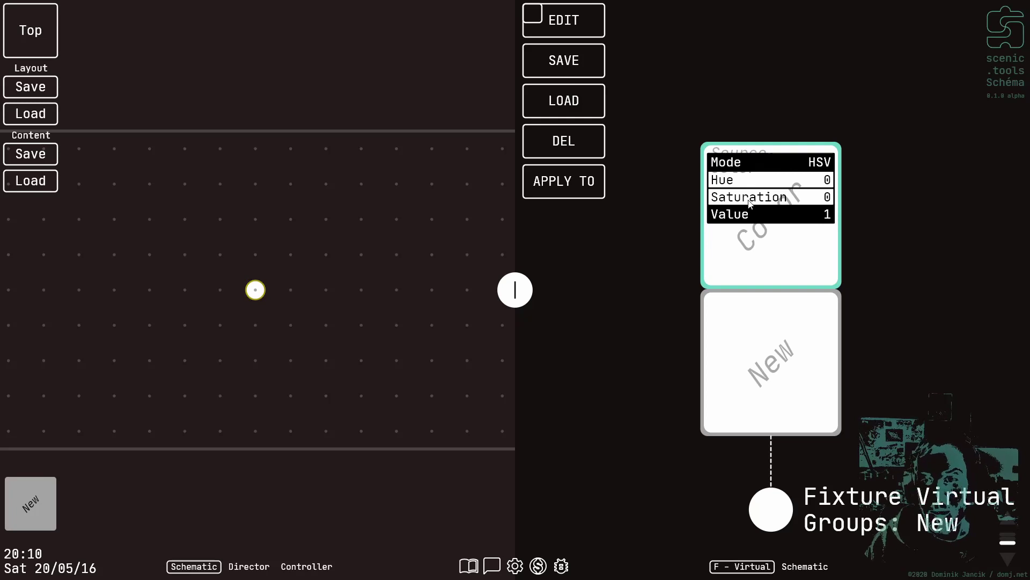
drag(721, 206, 840, 196)
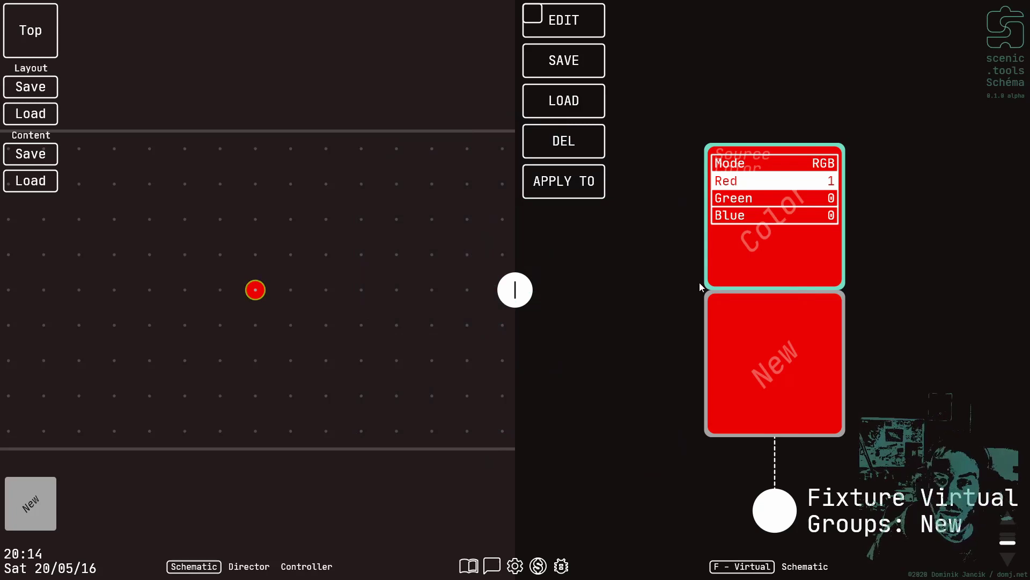
Lift the New block with an Operator.Multiply block, placing it between New and the red Color block
key(e)
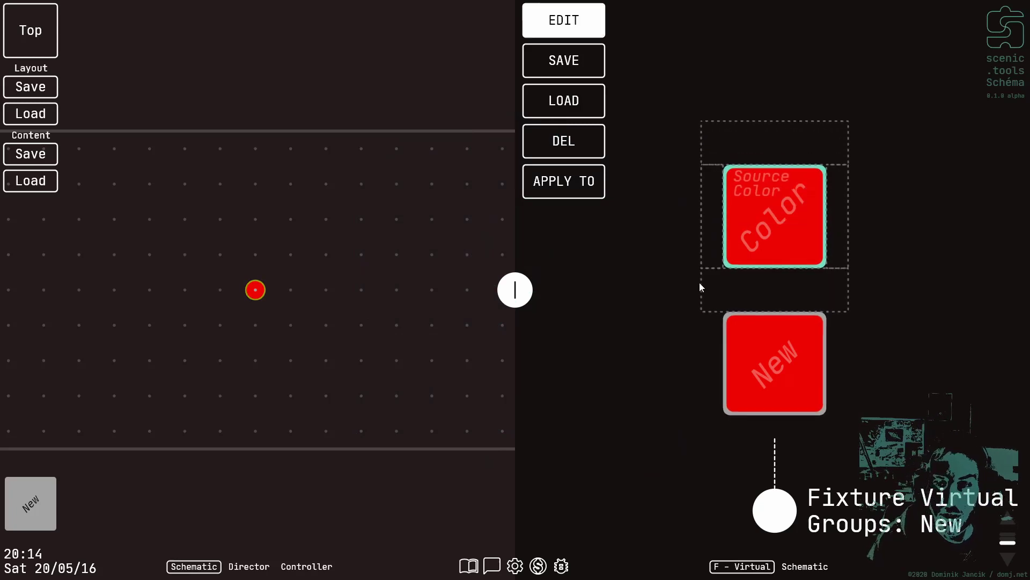
click(757, 292)
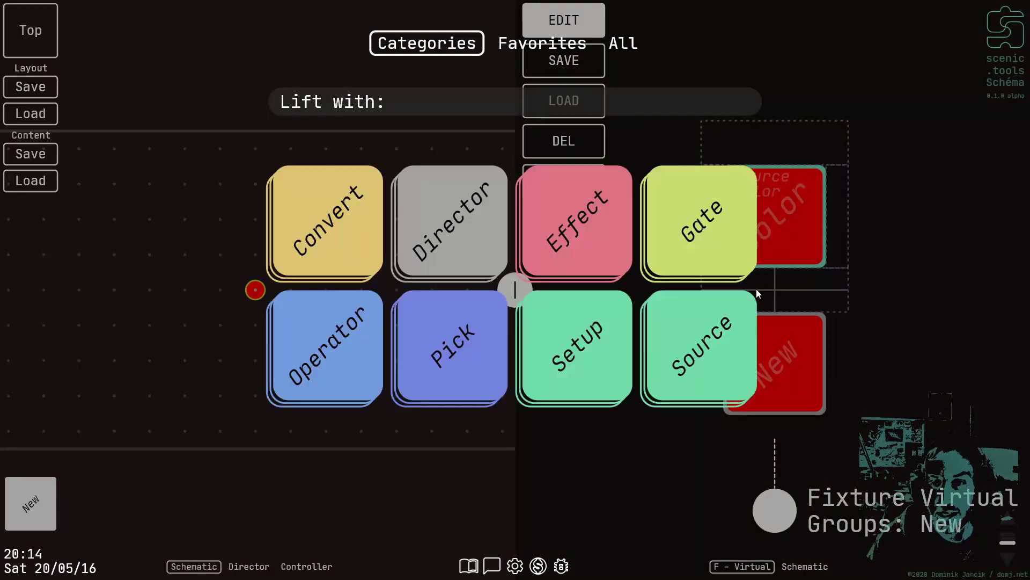
click(363, 322)
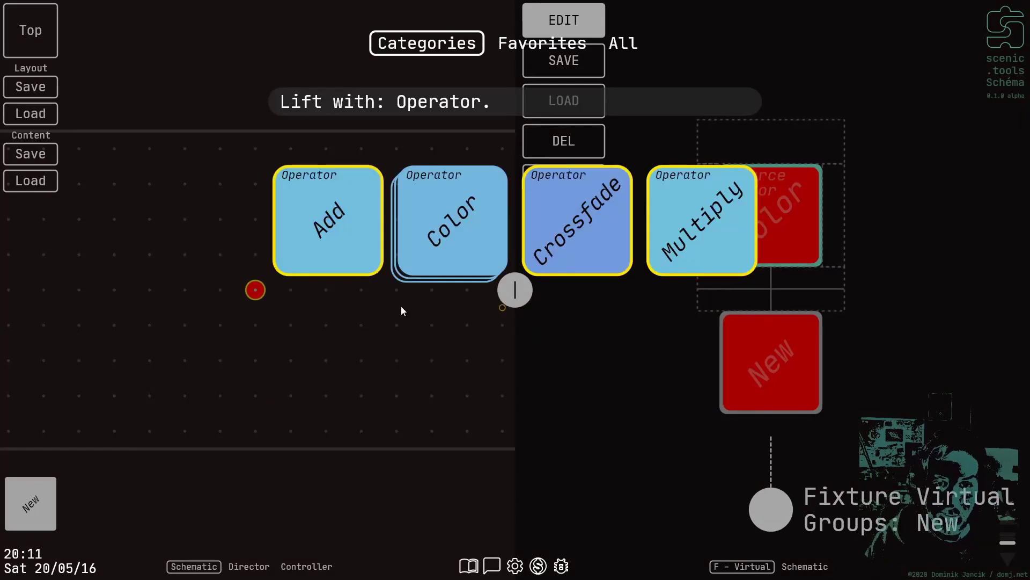
click(679, 232)
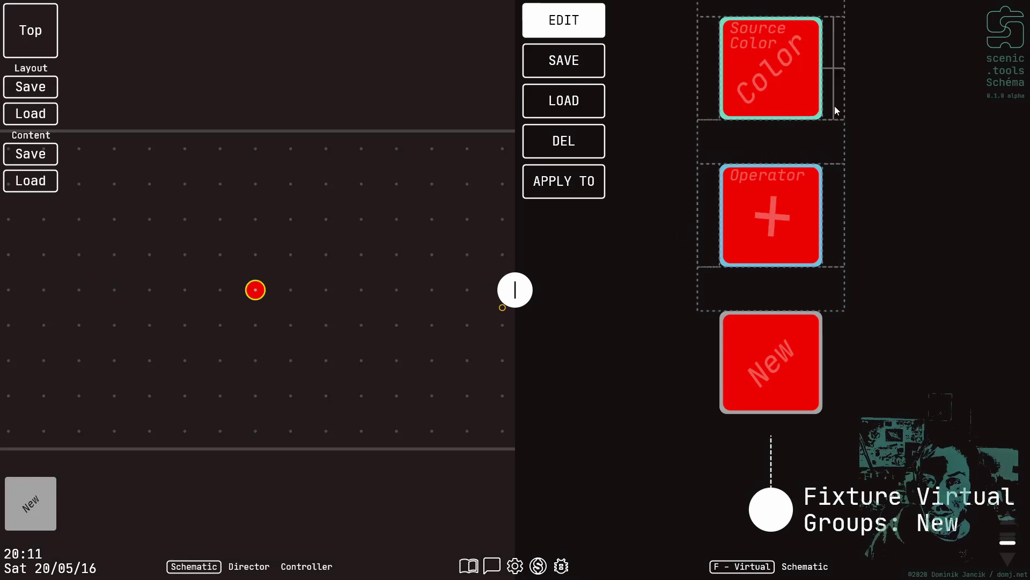
Insert a Source.Color.Flash.Timed block beside the Color block as the second Multiply input, and leave edit mode
click(835, 105)
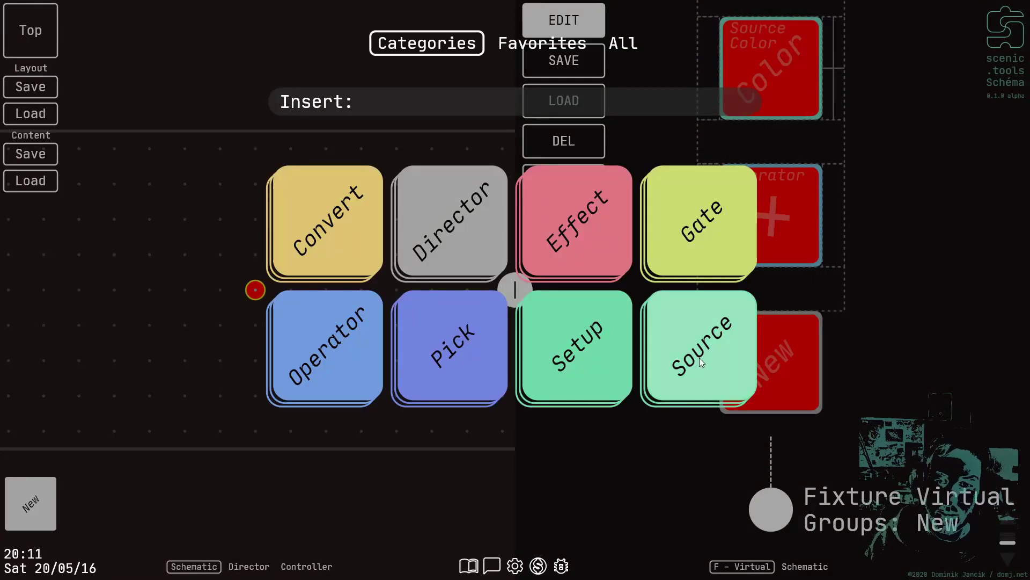
click(670, 344)
click(329, 230)
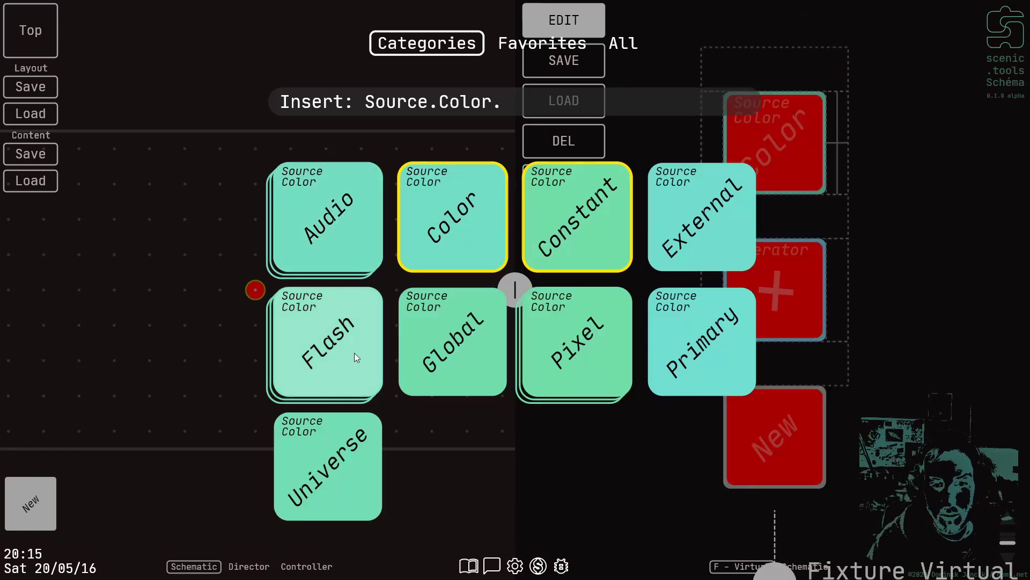
click(354, 353)
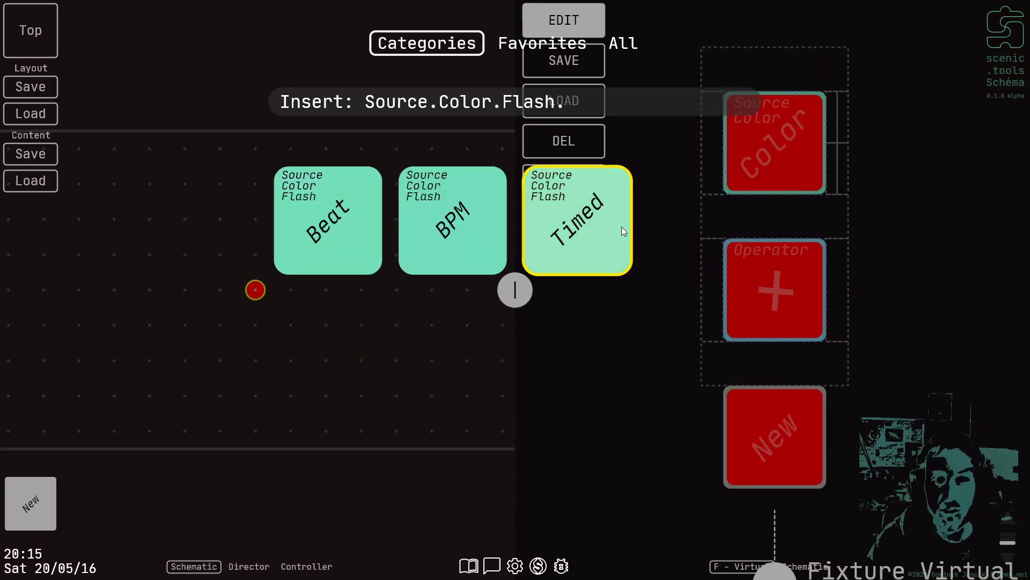
click(623, 230)
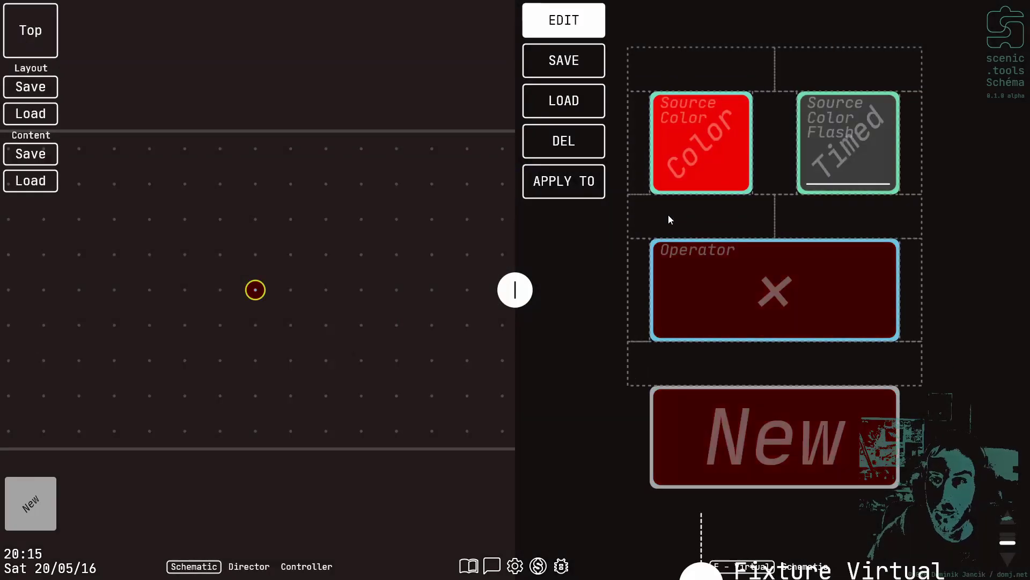
key(space)
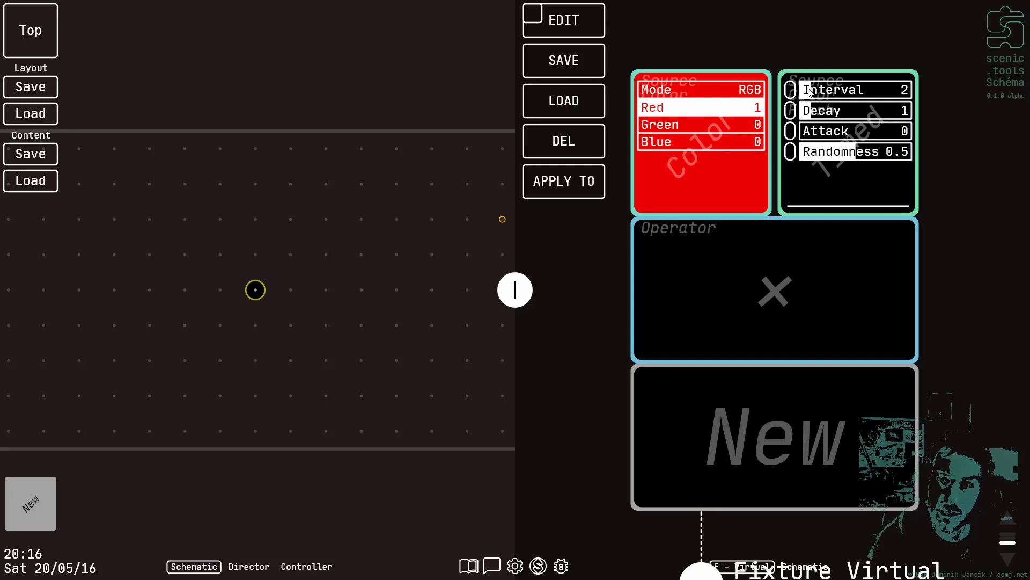
Set the Timed block's Interval, Decay and Randomness to 1 each, and expand Randomness into its own input stack
drag(809, 89, 828, 115)
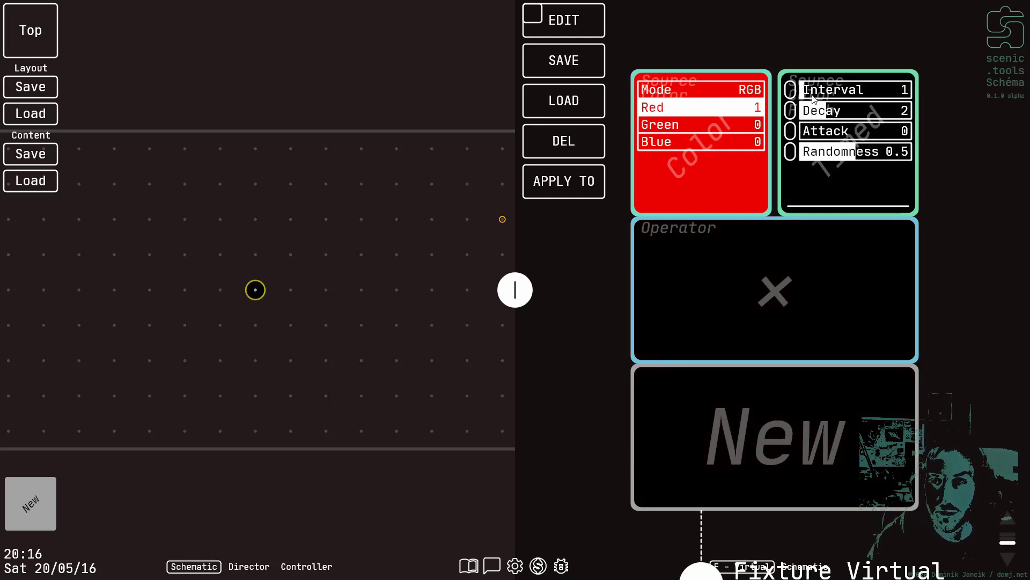
drag(811, 107, 807, 114)
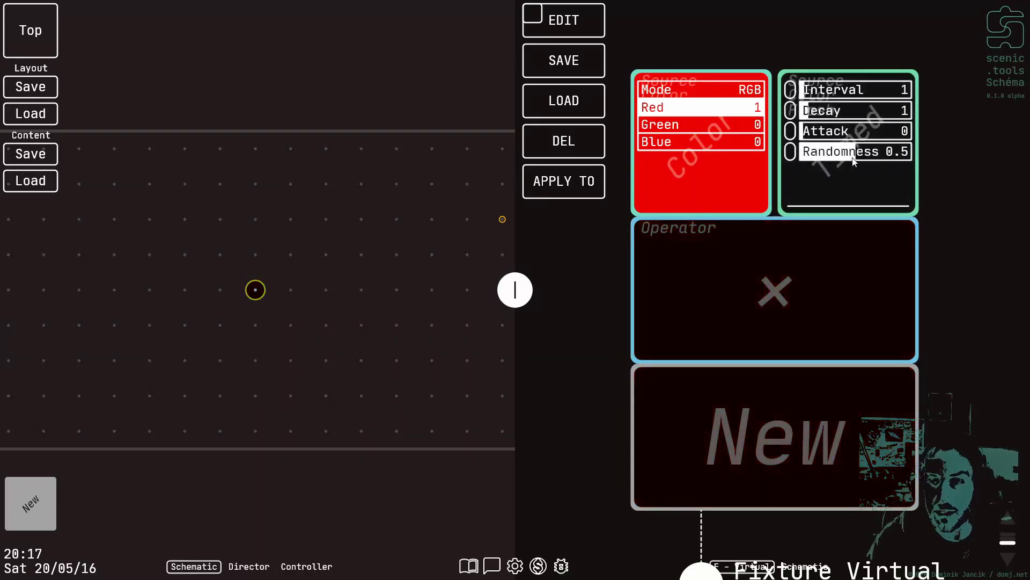
drag(853, 156, 889, 171)
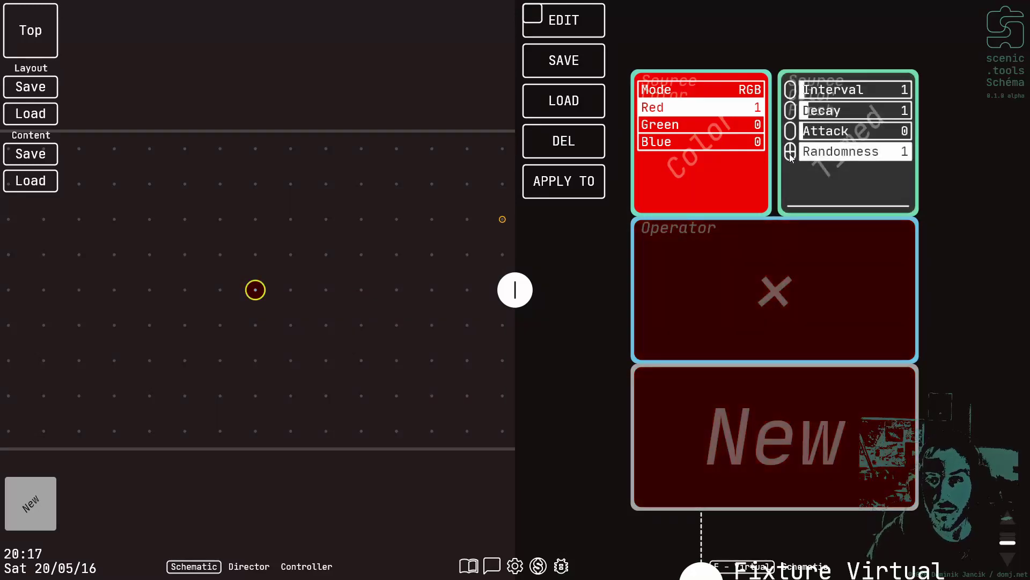
click(790, 152)
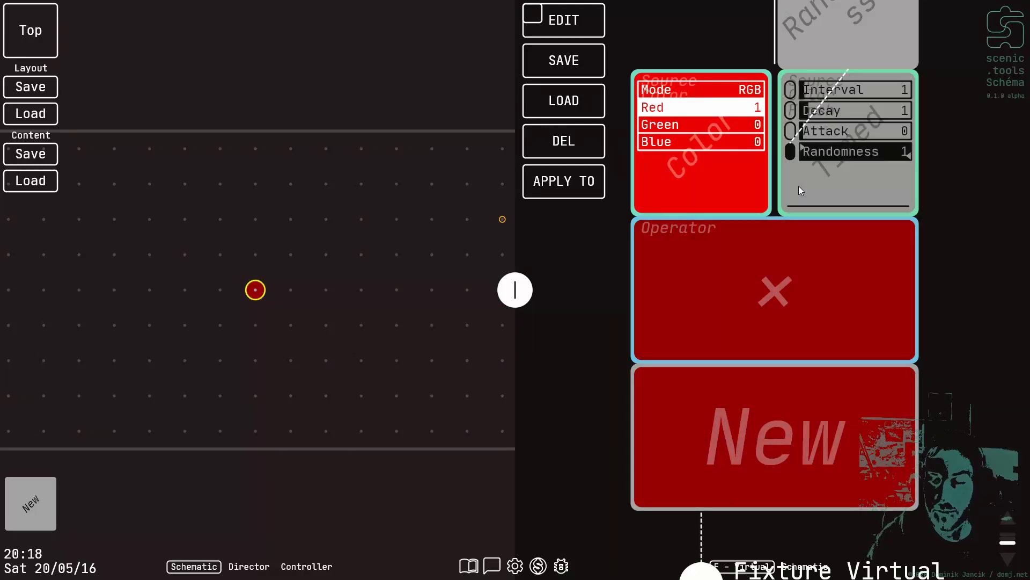
Examine the full block stack, including the Randomness and Constant blocks above Timed, at several zoom levels
drag(799, 186, 820, 234)
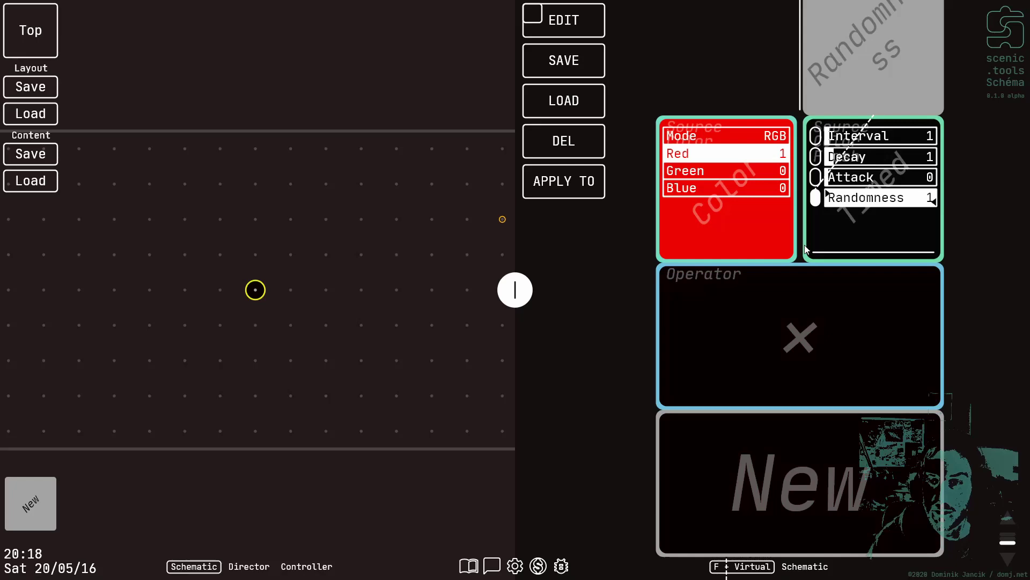
scroll(805, 247, down, 2)
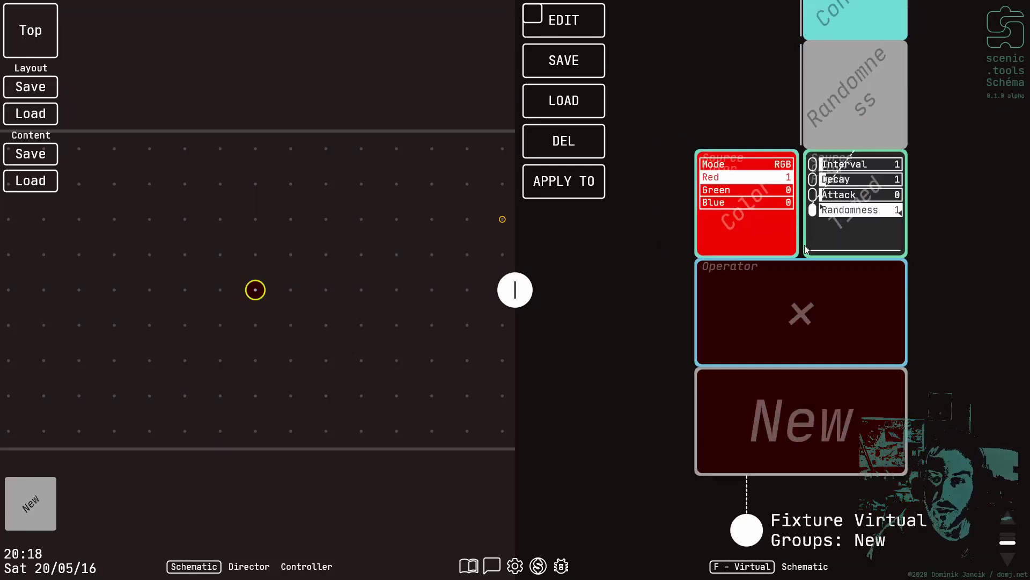
scroll(805, 248, down, 2)
scroll(808, 248, up, 3)
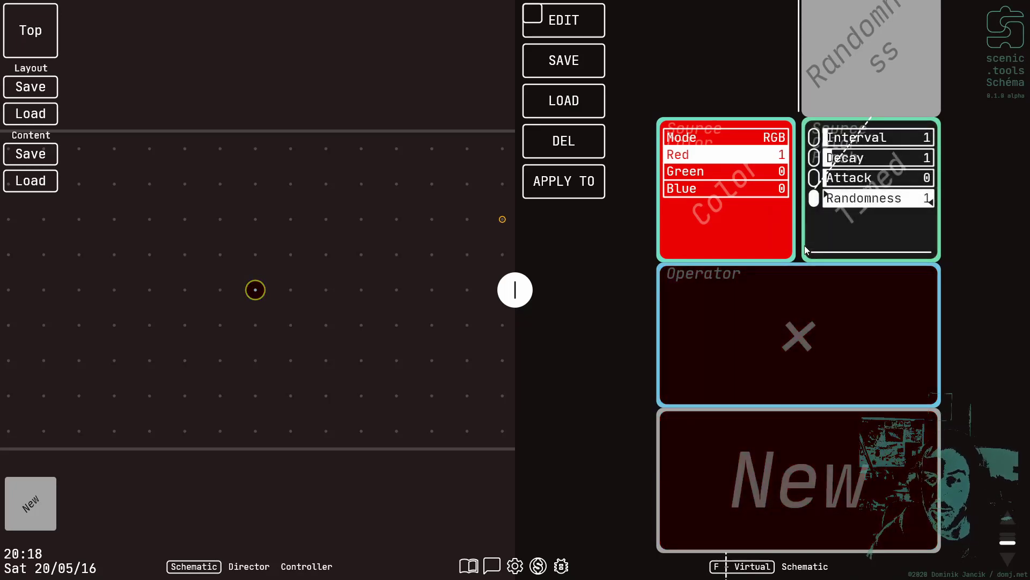
scroll(805, 249, down, 3)
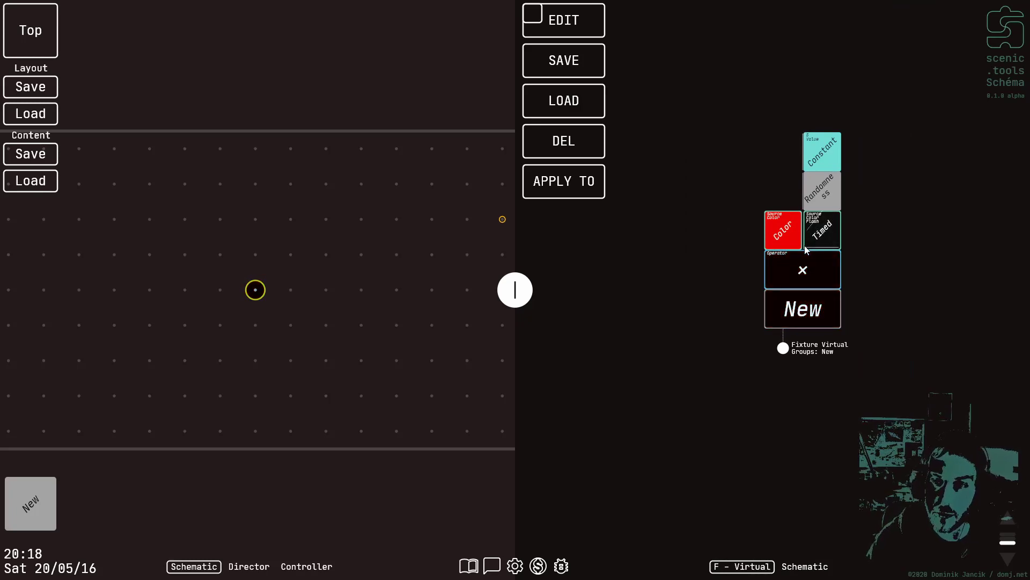
scroll(806, 248, up, 3)
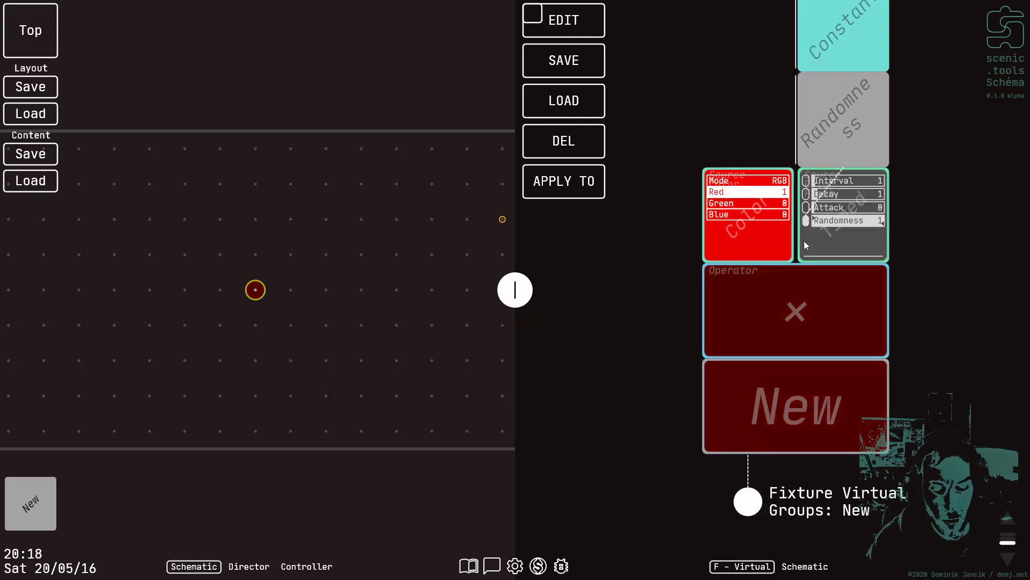
scroll(806, 246, down, 1)
scroll(804, 241, down, 1)
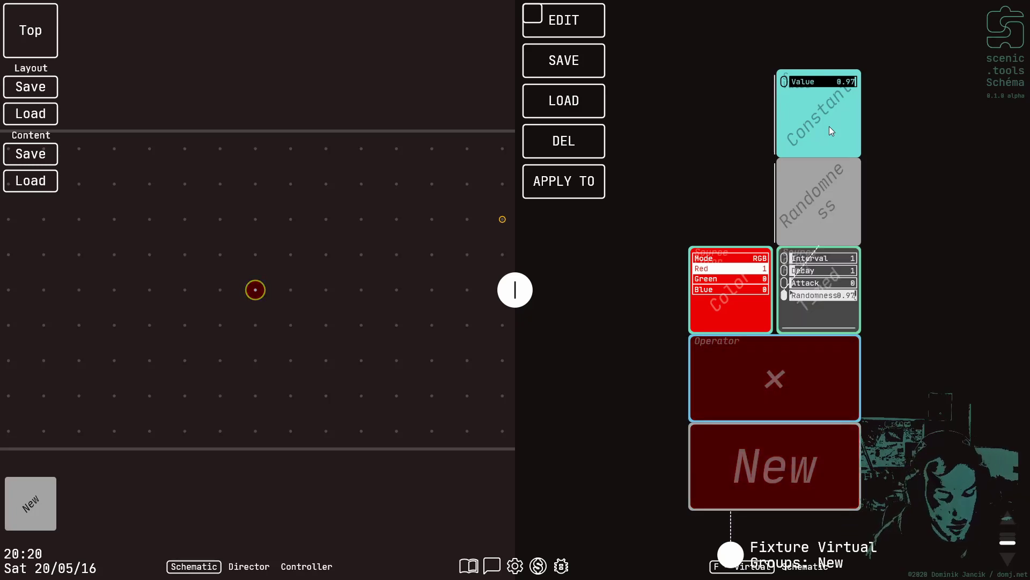
Swap the Constant block above Randomness for a Source.Value.Random block, and leave edit mode
key(space)
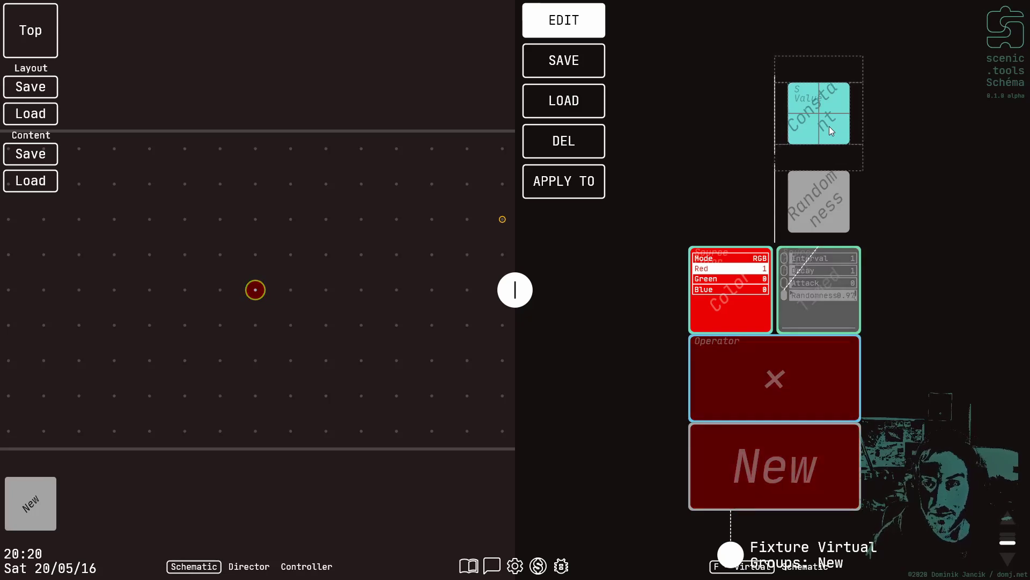
click(829, 126)
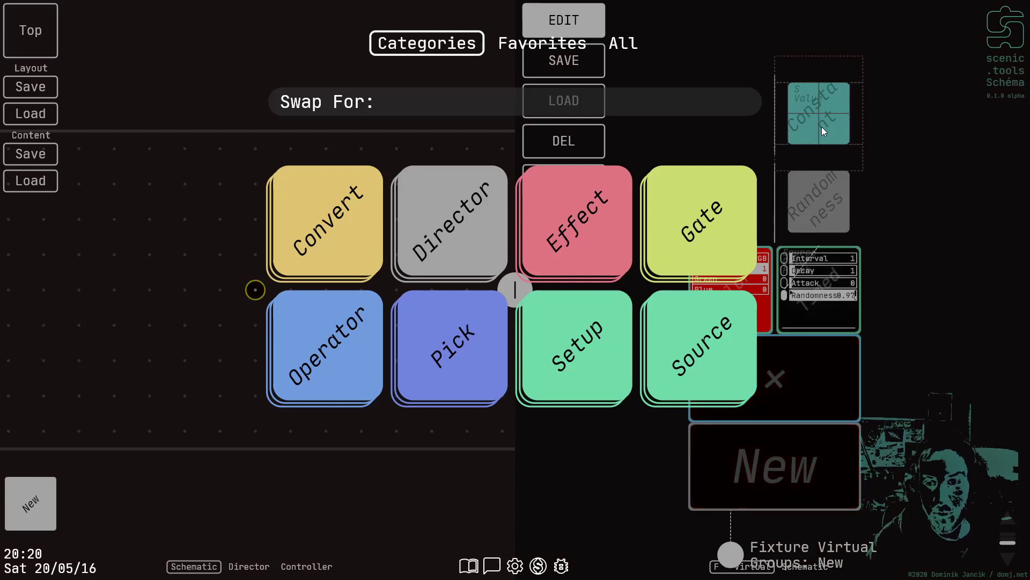
click(667, 383)
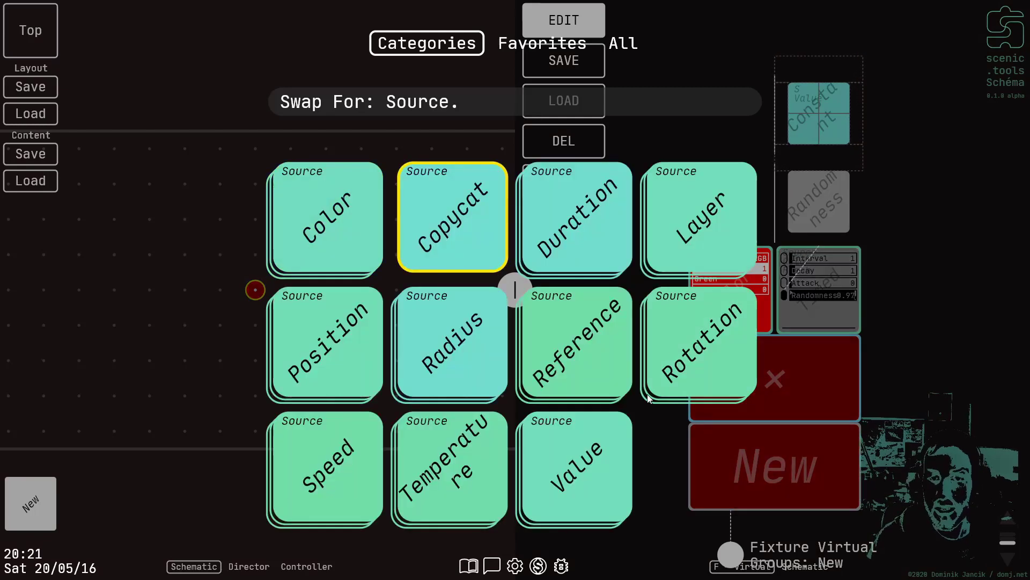
click(604, 445)
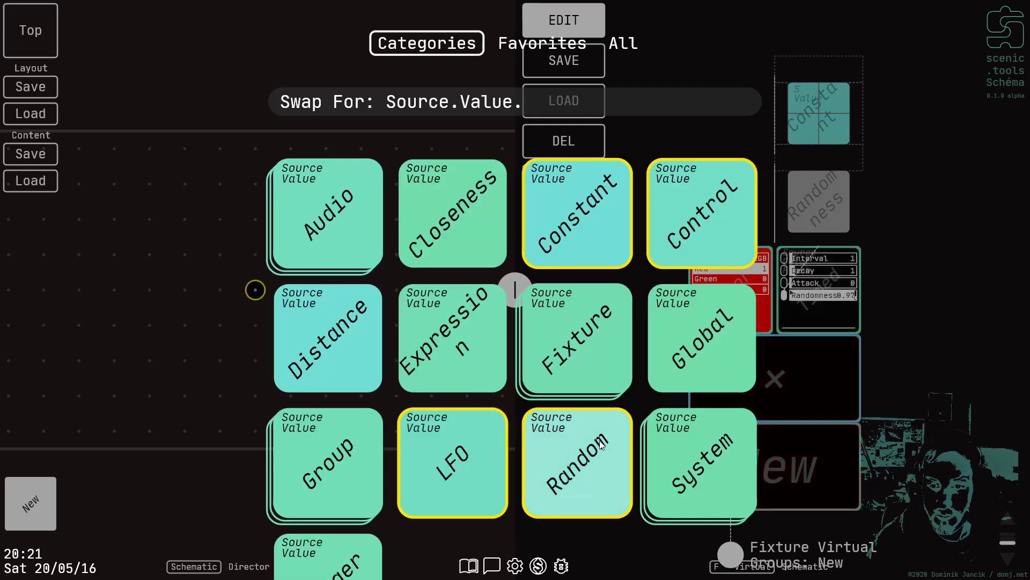
click(605, 449)
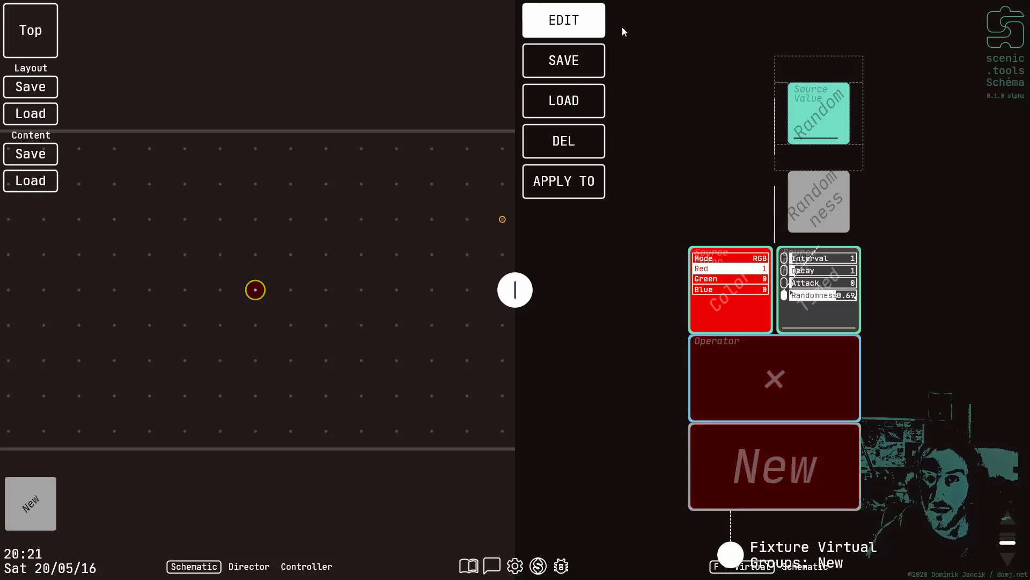
click(658, 68)
Expand the Random block's Interval parameter into its own input stack
scroll(838, 320, up, 5)
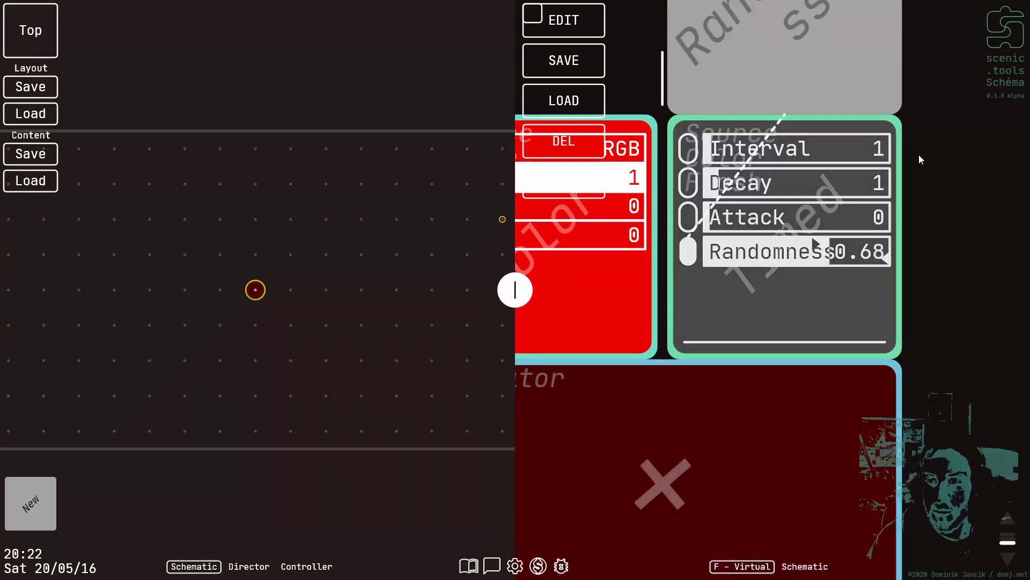
drag(918, 157, 905, 219)
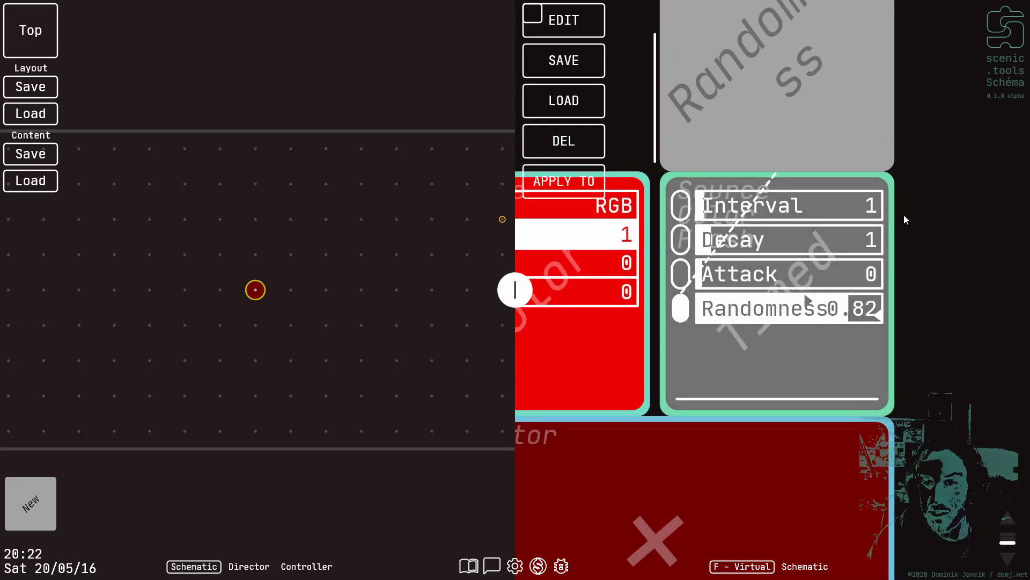
scroll(905, 218, down, 5)
scroll(808, 167, up, 5)
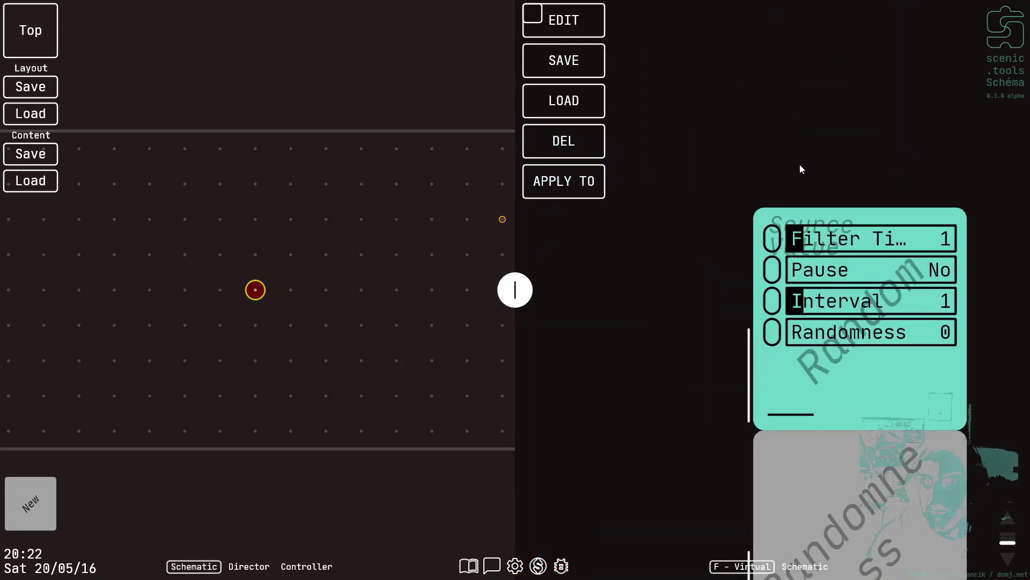
click(771, 309)
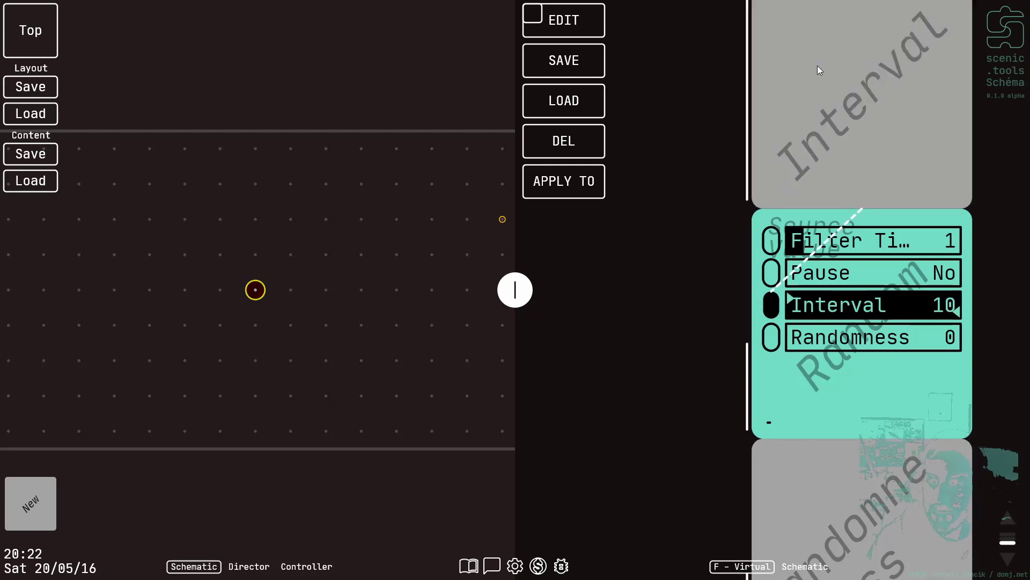
drag(820, 70, 748, 344)
scroll(748, 347, down, 3)
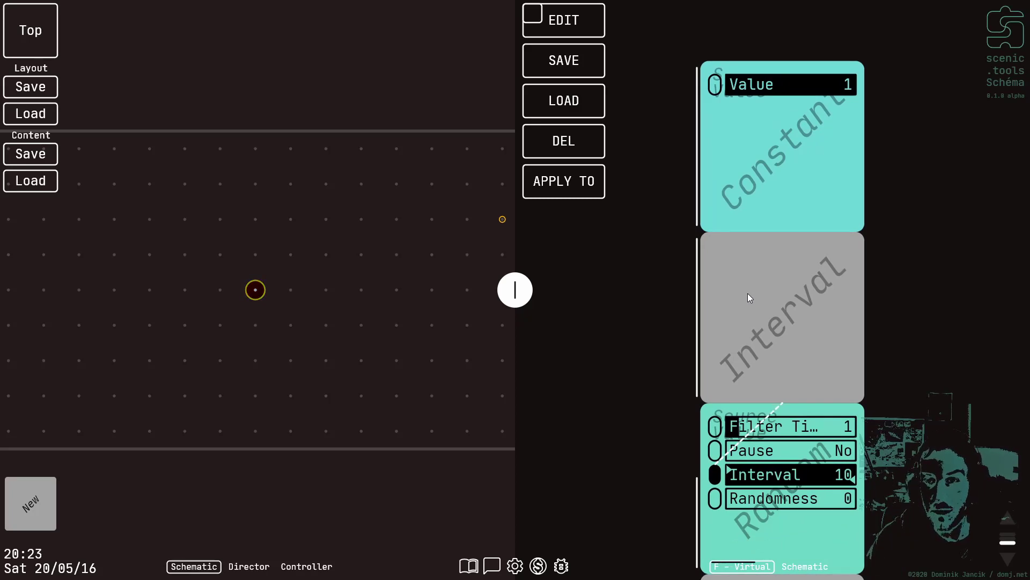
Swap the Constant block above Interval for a Source.Value.LFO block, and leave edit mode
key(space)
click(755, 162)
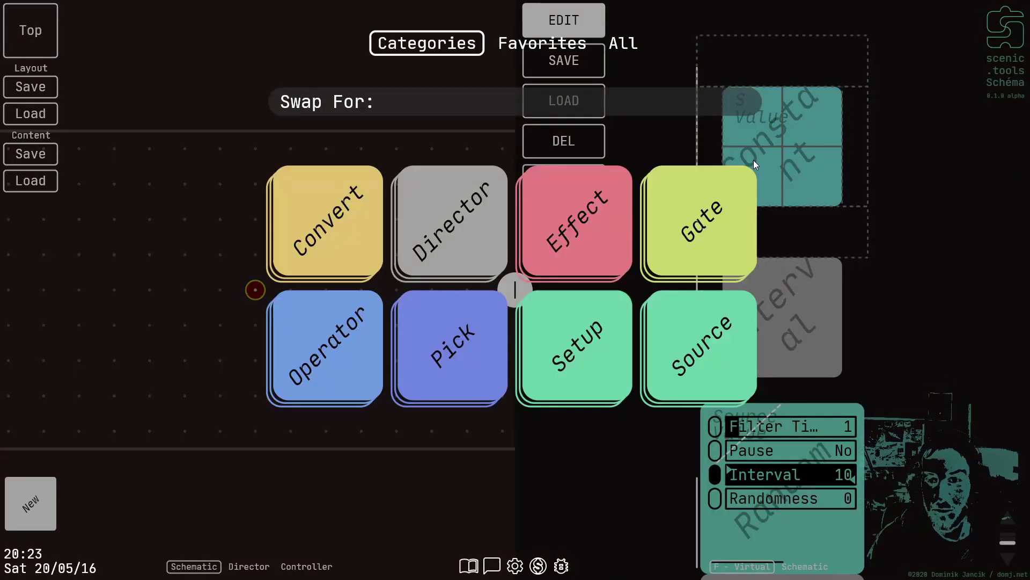
click(681, 327)
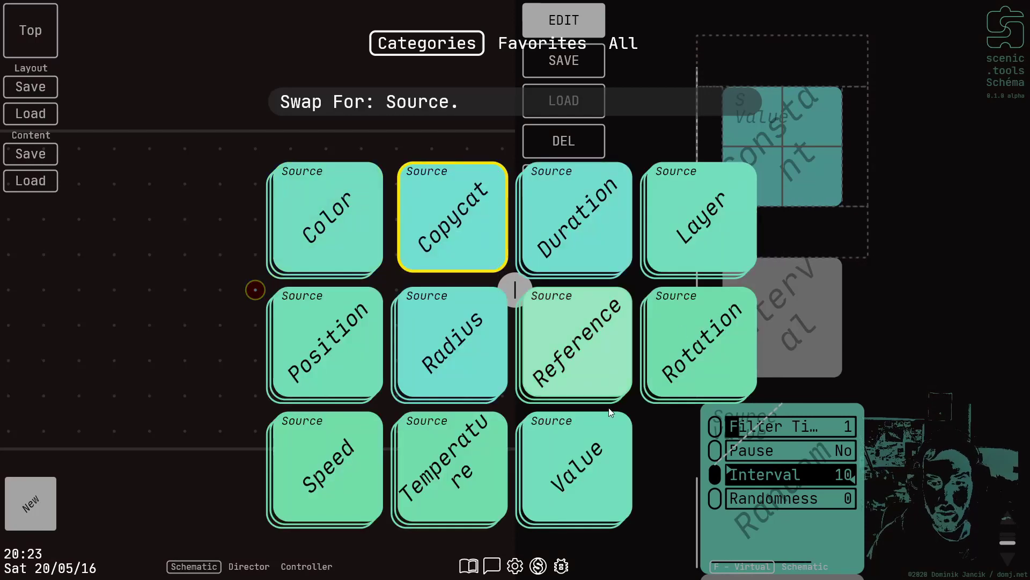
click(579, 465)
click(451, 455)
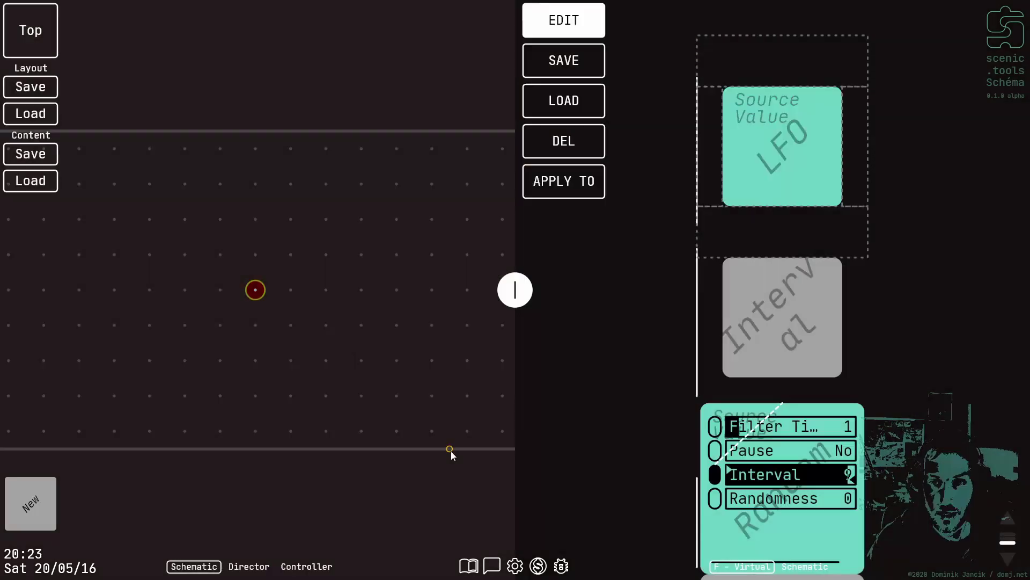
key(e)
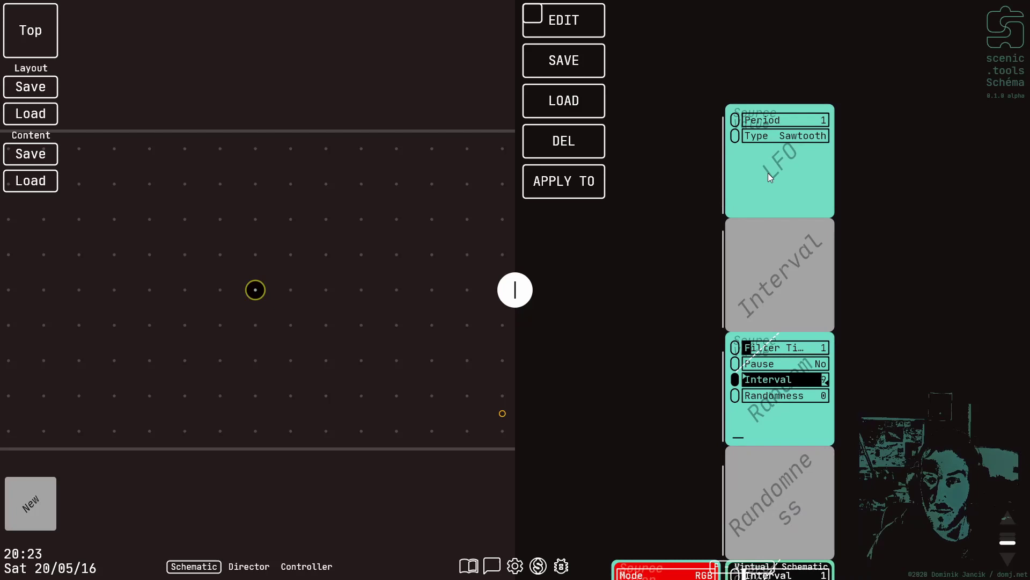
Copy the Timed block and paste two duplicates beside it as additional inputs of the Multiply operator
click(763, 142)
drag(769, 216, 785, 5)
key(Escape)
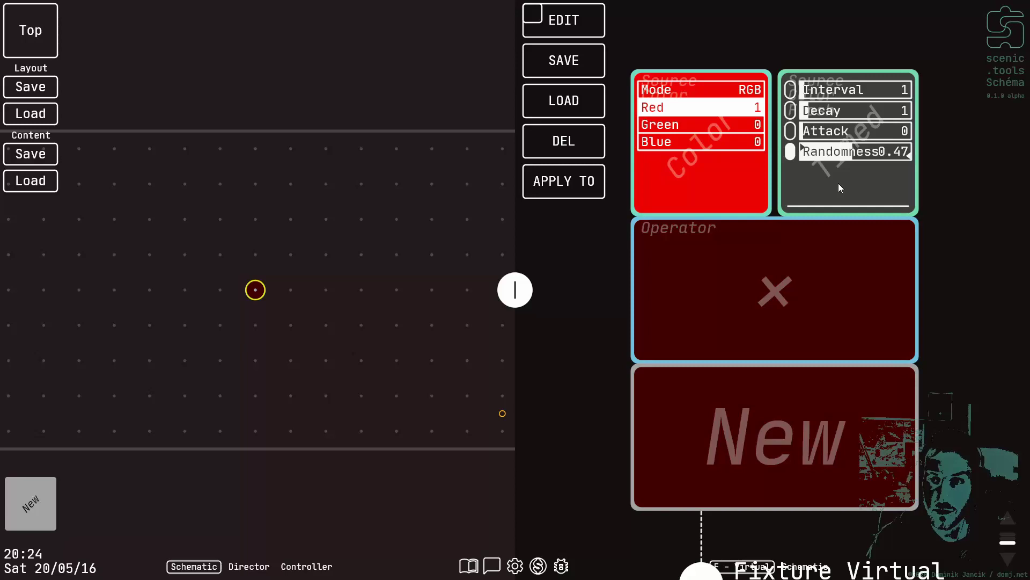
key(space)
click(841, 174)
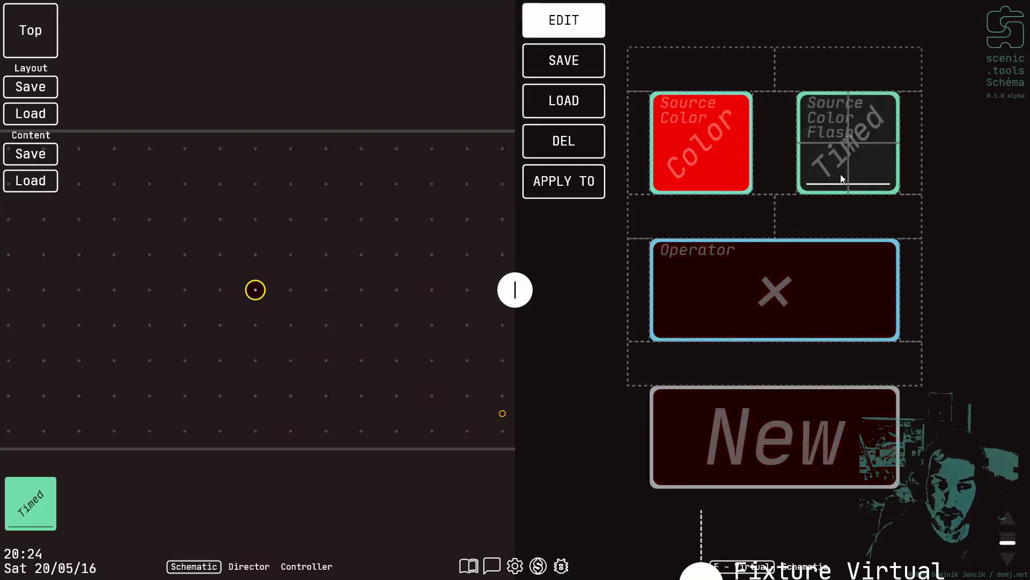
key(e)
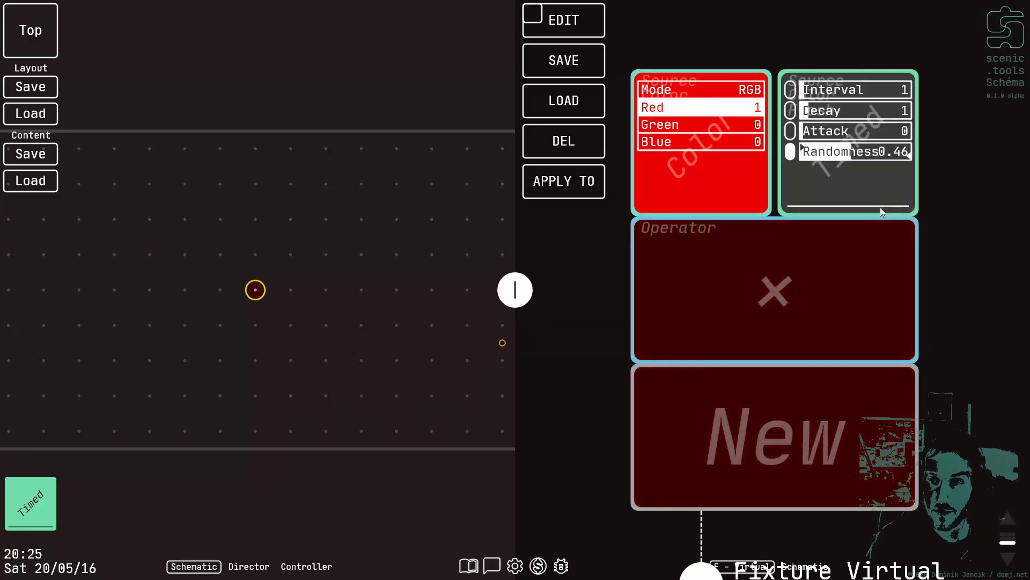
key(space)
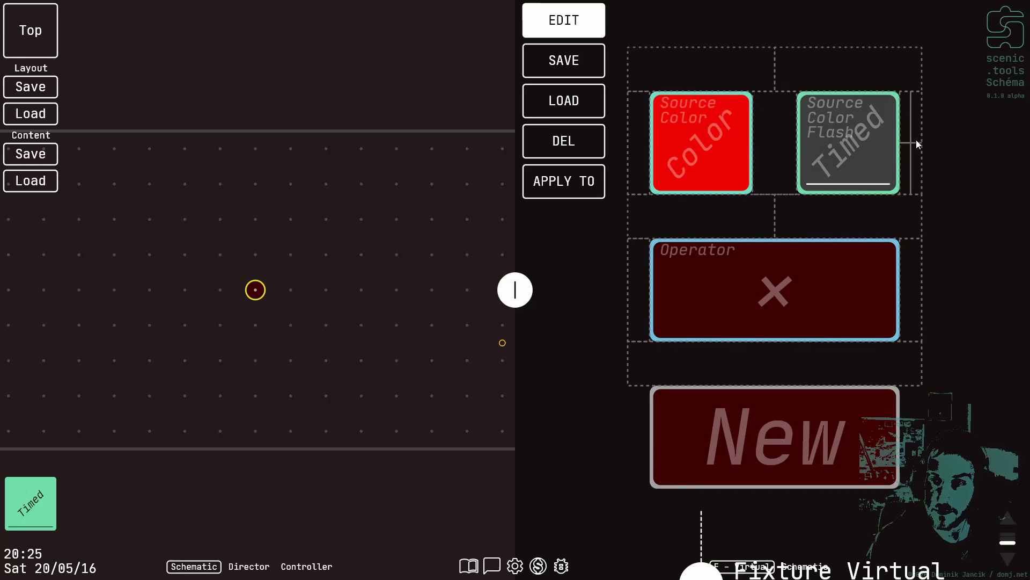
click(916, 140)
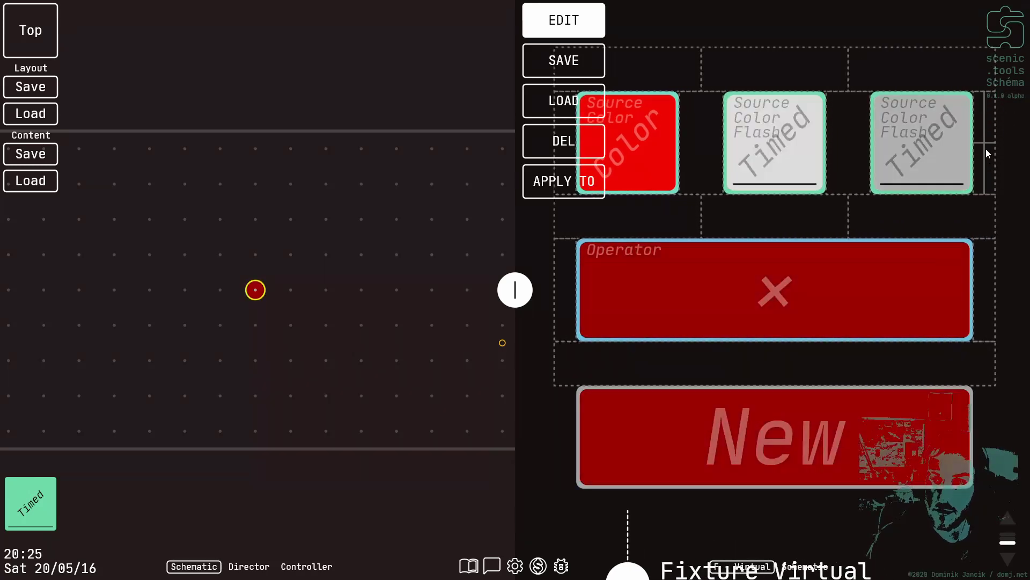
click(987, 149)
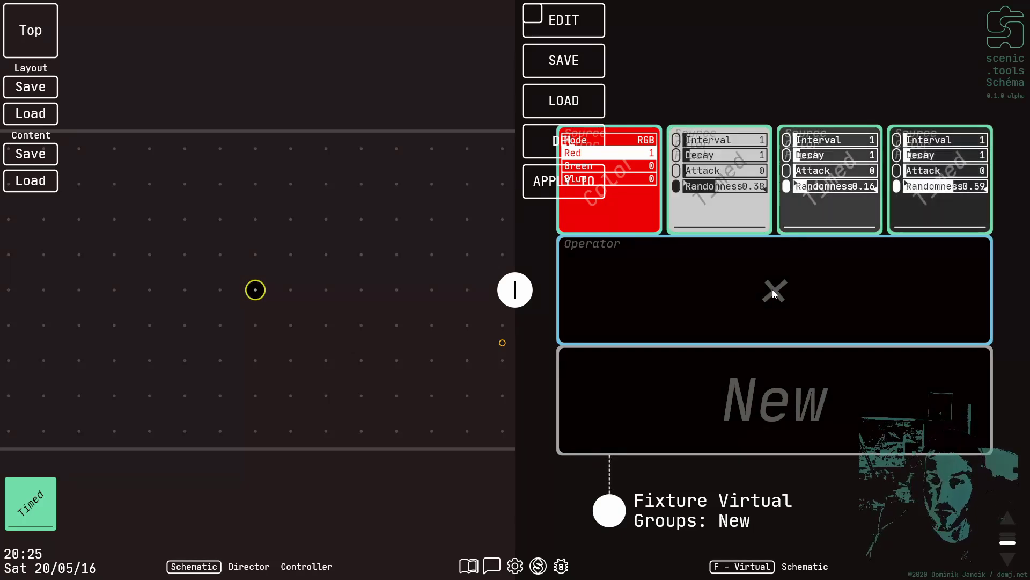
Swap the Multiply block for Operator.Add, and delete the red Color block from its inputs
key(space)
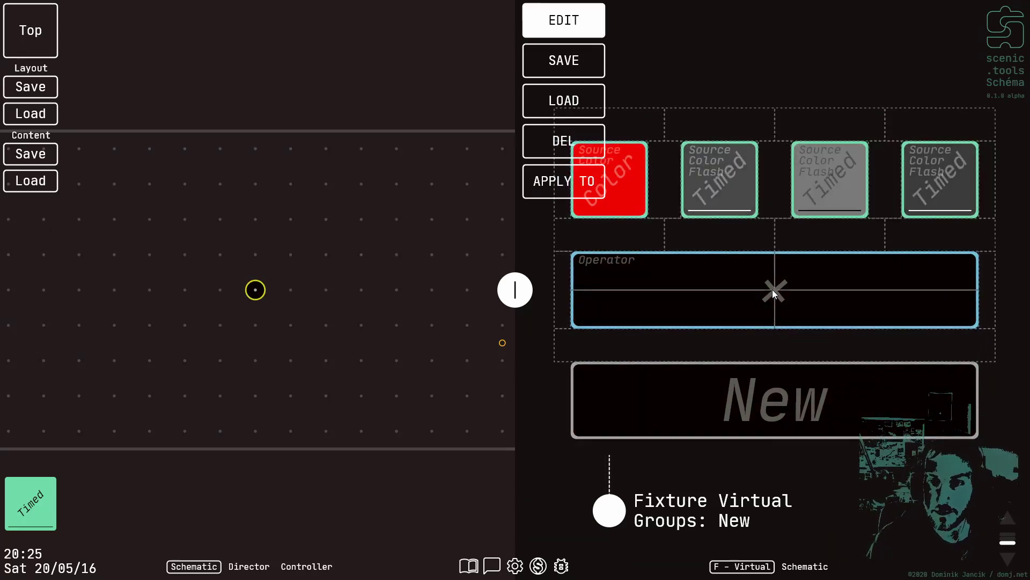
click(775, 291)
click(335, 345)
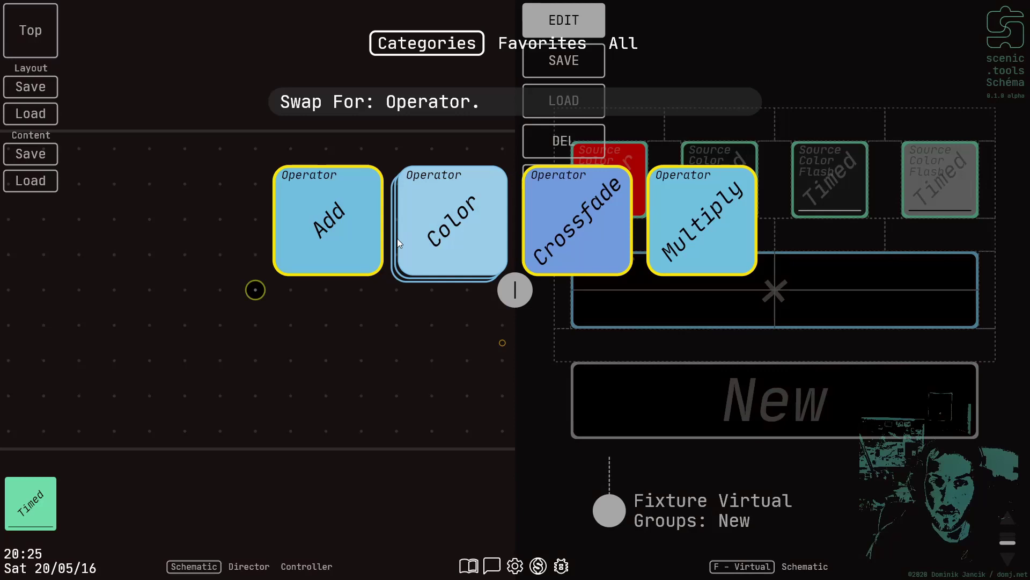
click(365, 242)
key(e)
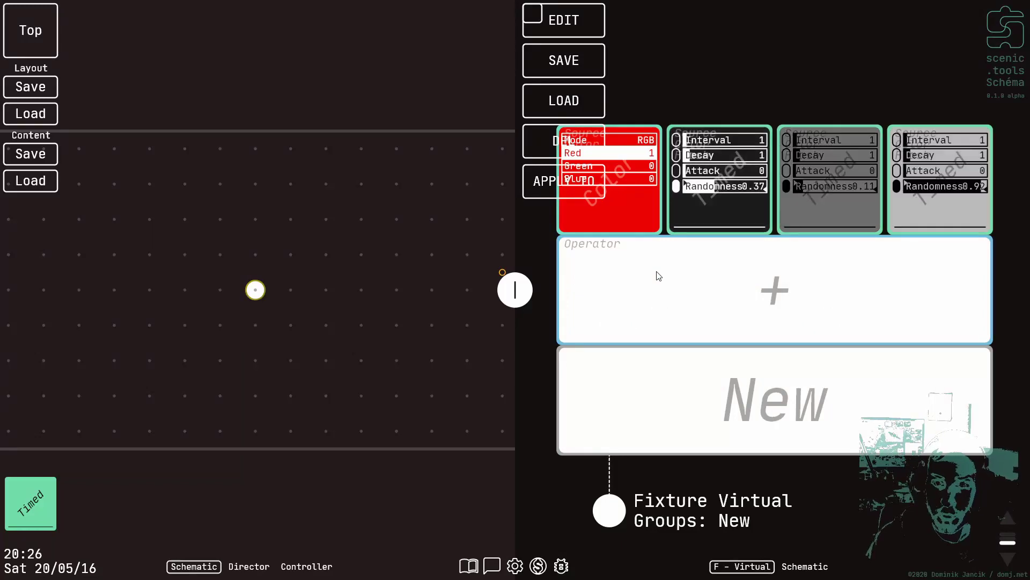
key(Tab)
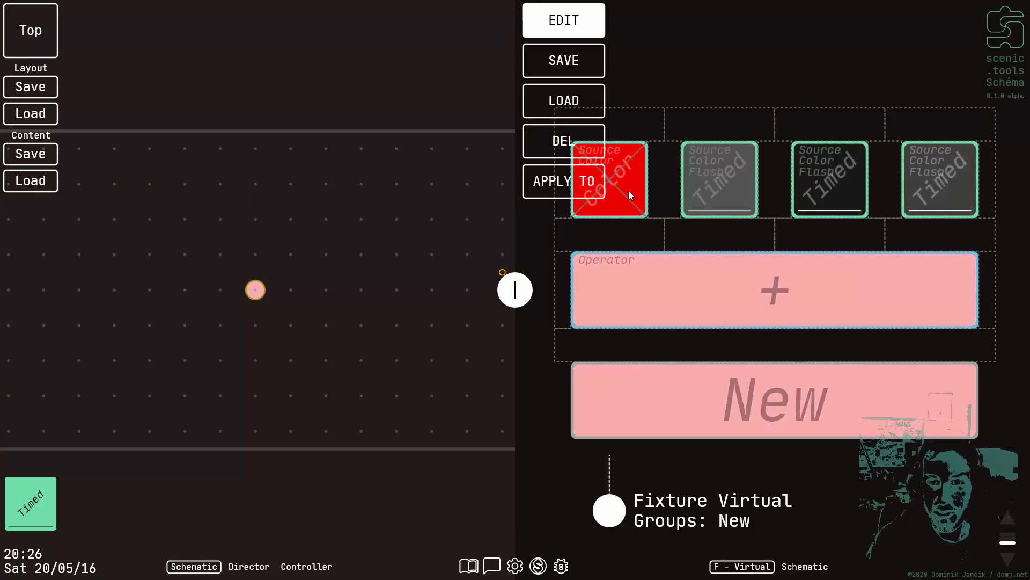
click(629, 191)
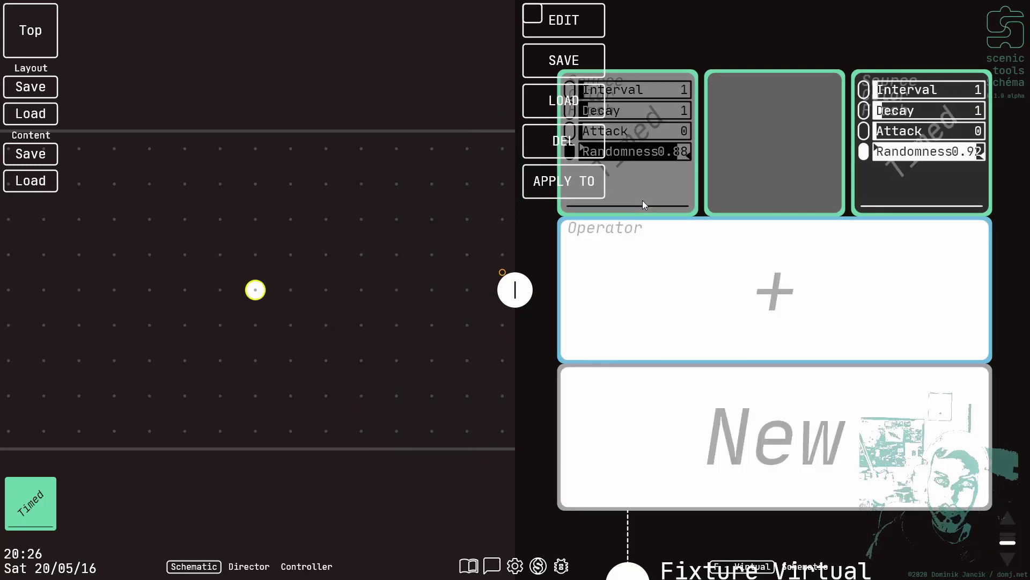
Save the New block's stack under the name Flashing
click(591, 56)
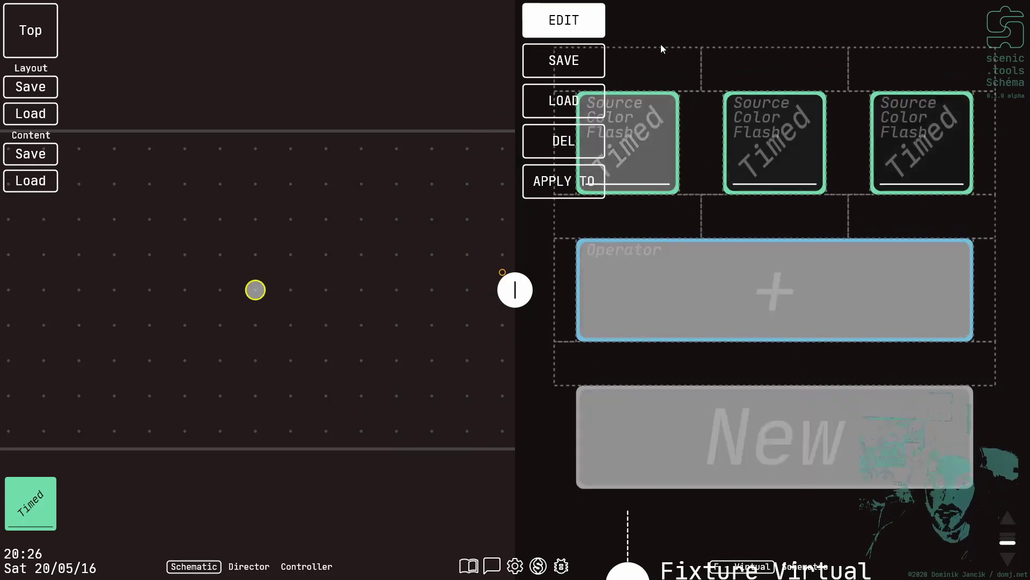
key(BackSpace)
key(BackSpace)
key(BackSpace)
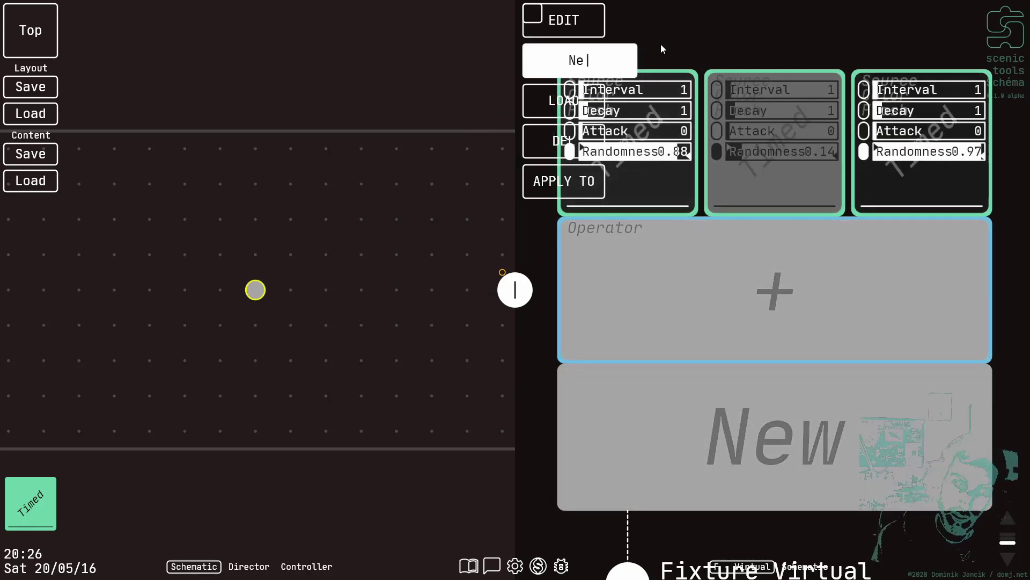
text(Flashing)
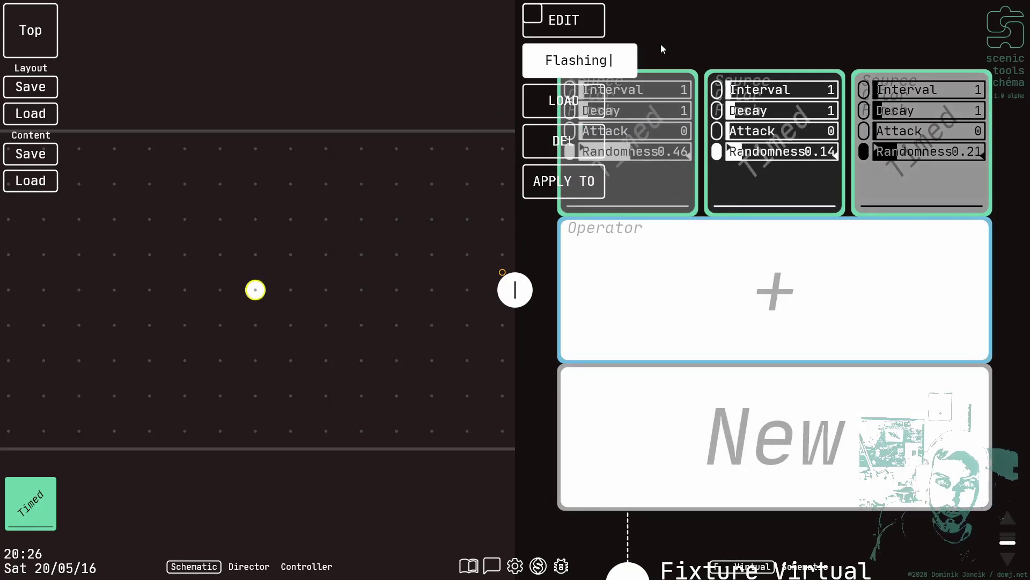
key(Return)
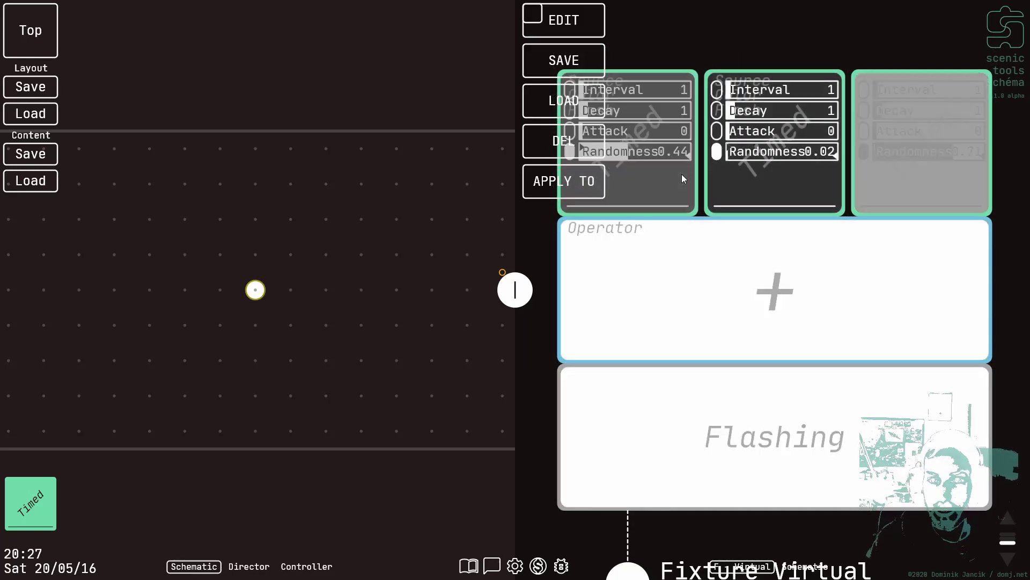
Delete the Add operator and its inputs above the Flashing block, and load the saved Flashing stack back into the Virtual fixture
key(e)
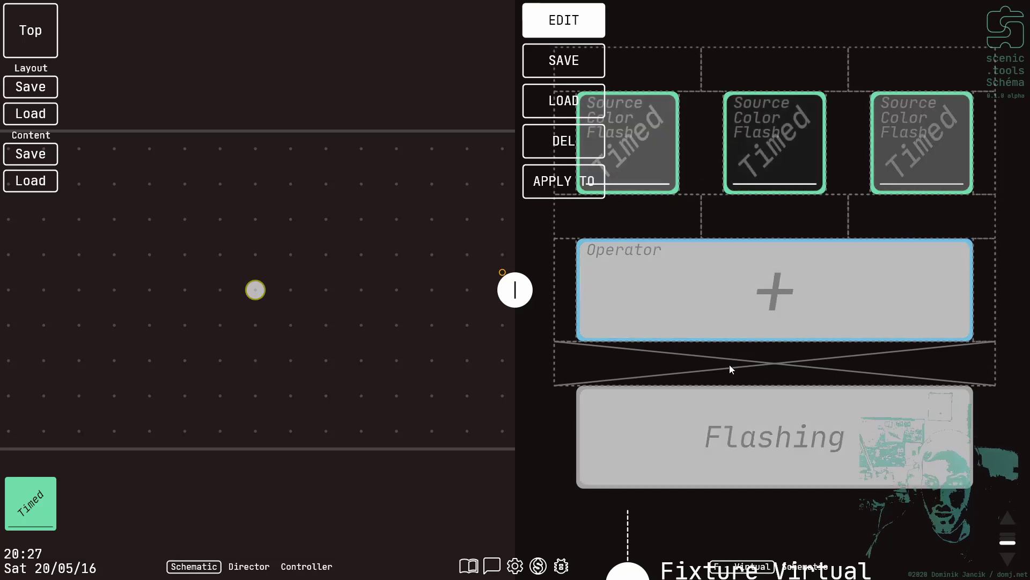
click(729, 365)
key(e)
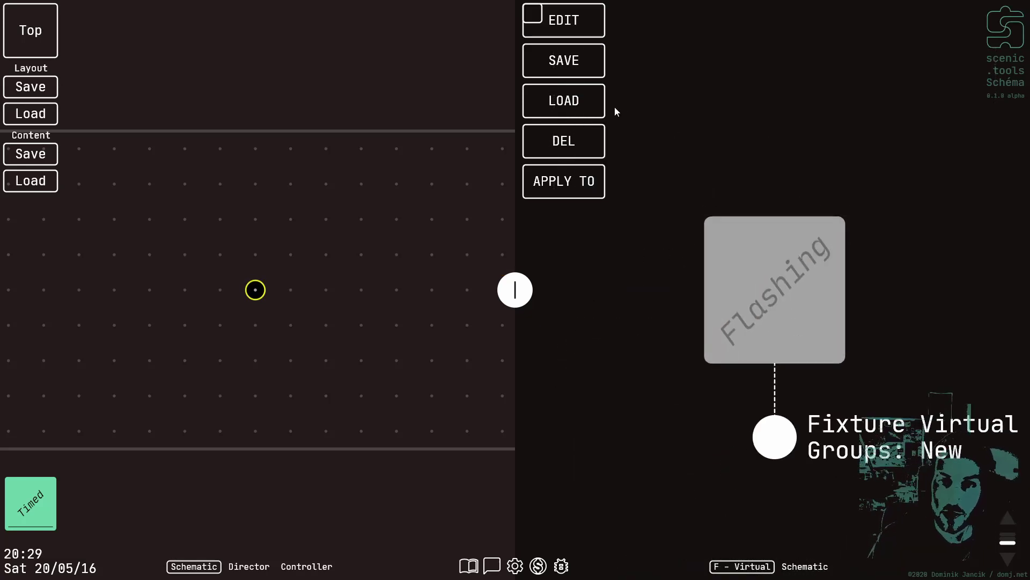
click(581, 104)
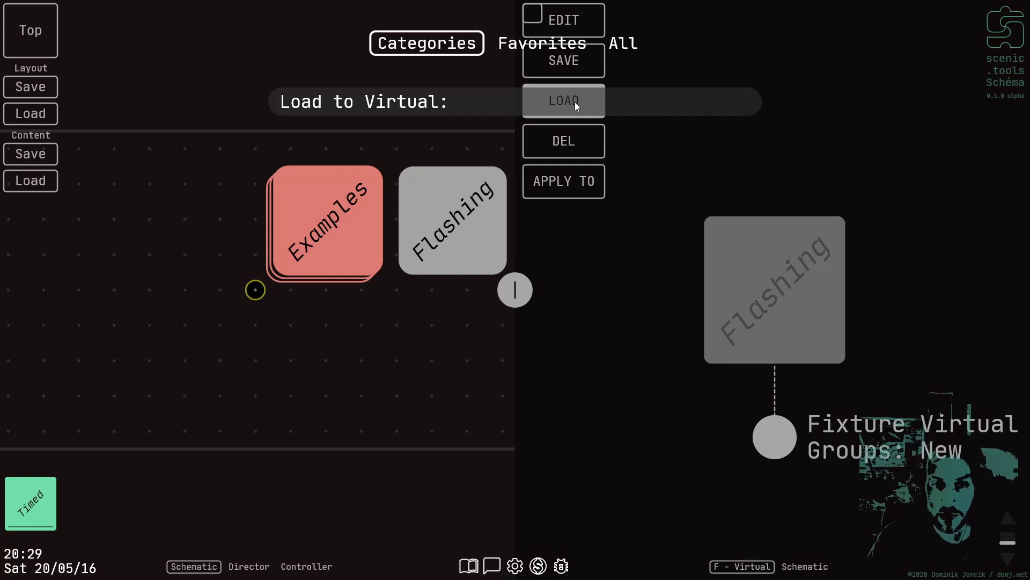
click(464, 235)
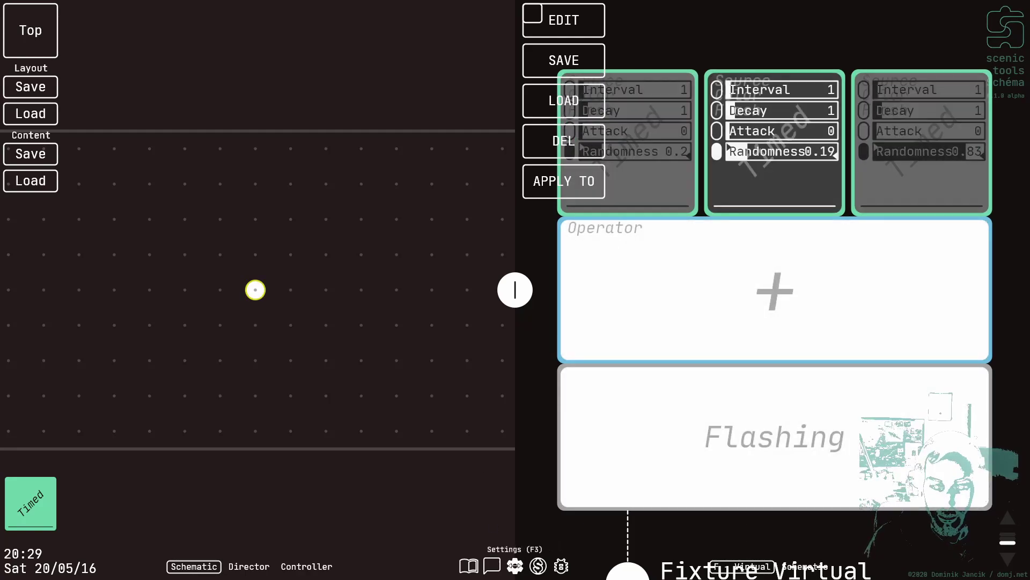
Enable the ArtNet plugin in the application settings
key(F3)
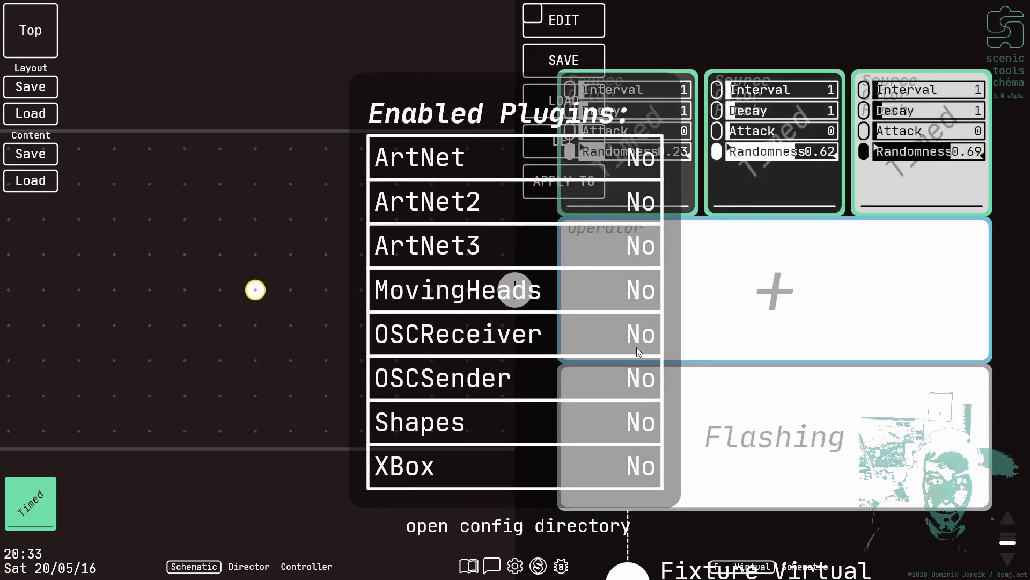
click(499, 158)
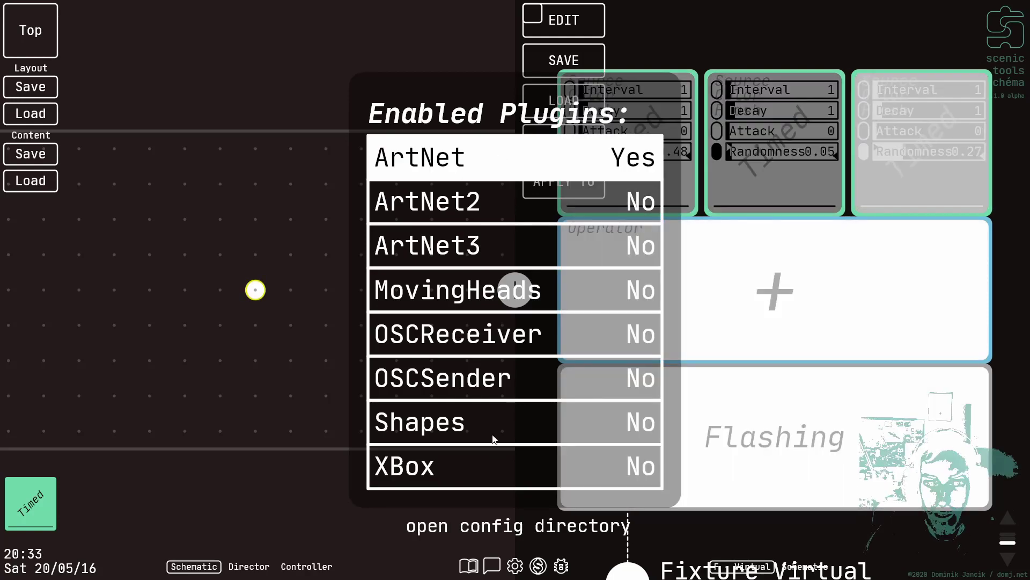
Enable the Shapes plugin in the application settings and add a Shapes Circle fixture to the schematic beside the Virtual fixture
click(495, 439)
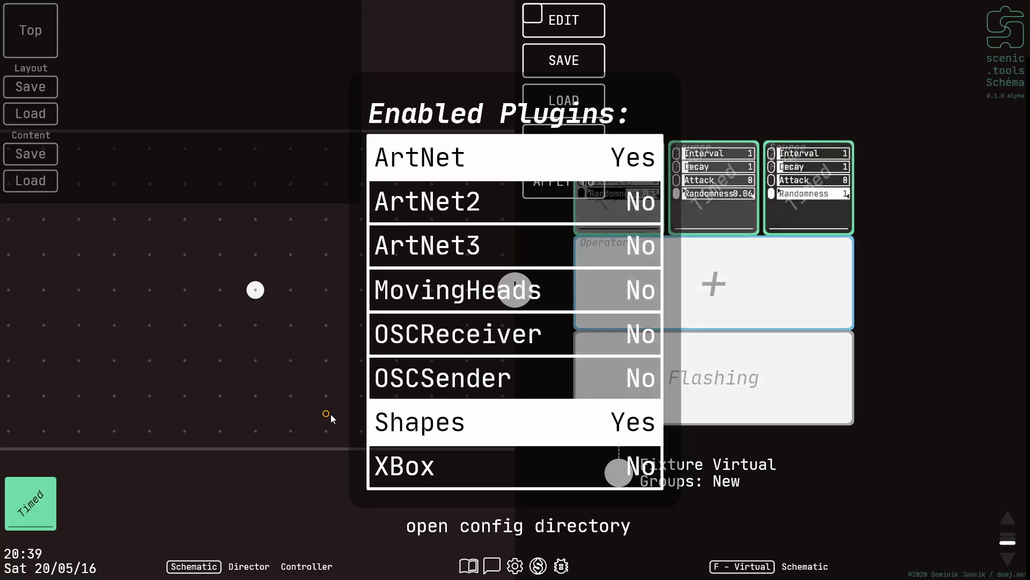
click(331, 418)
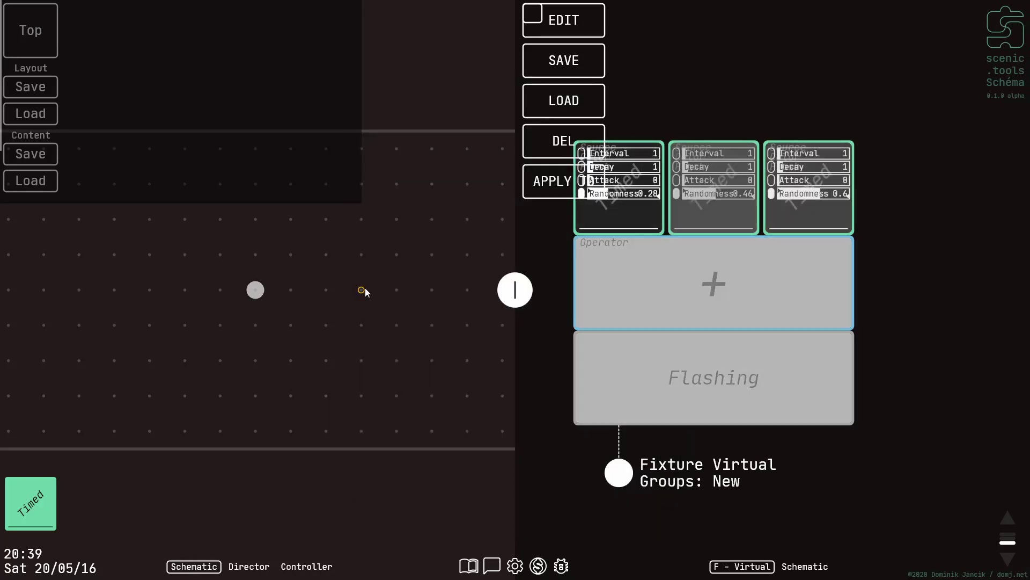
double_click(365, 290)
click(437, 225)
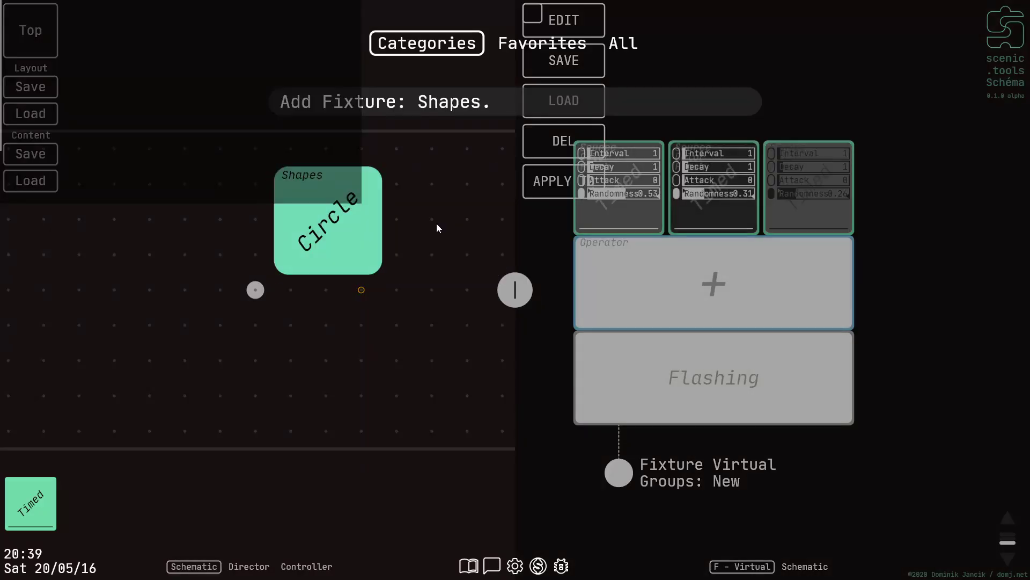
click(352, 226)
Add an ArtNet RGB fixture to the schematic
double_click(325, 237)
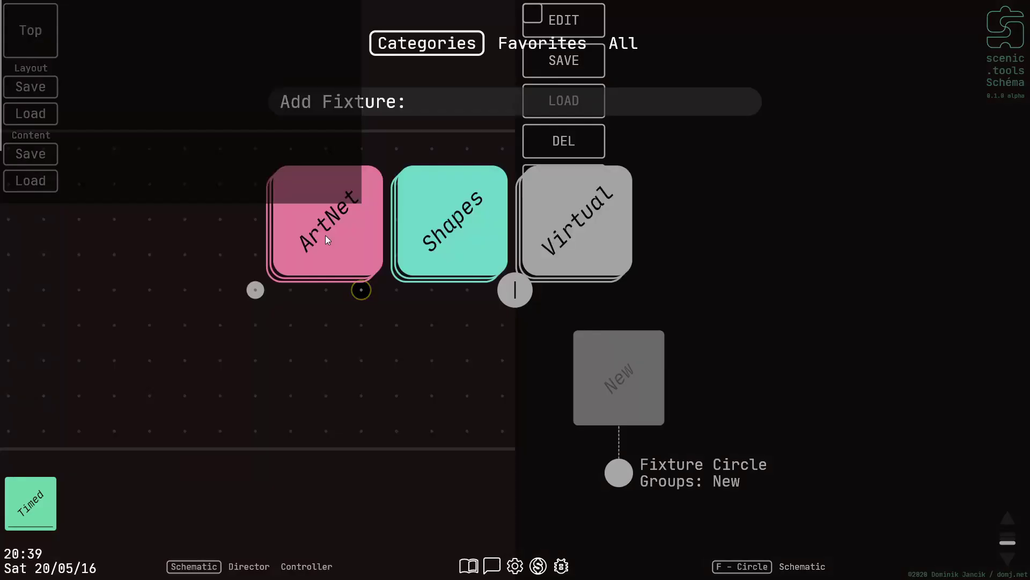
click(325, 236)
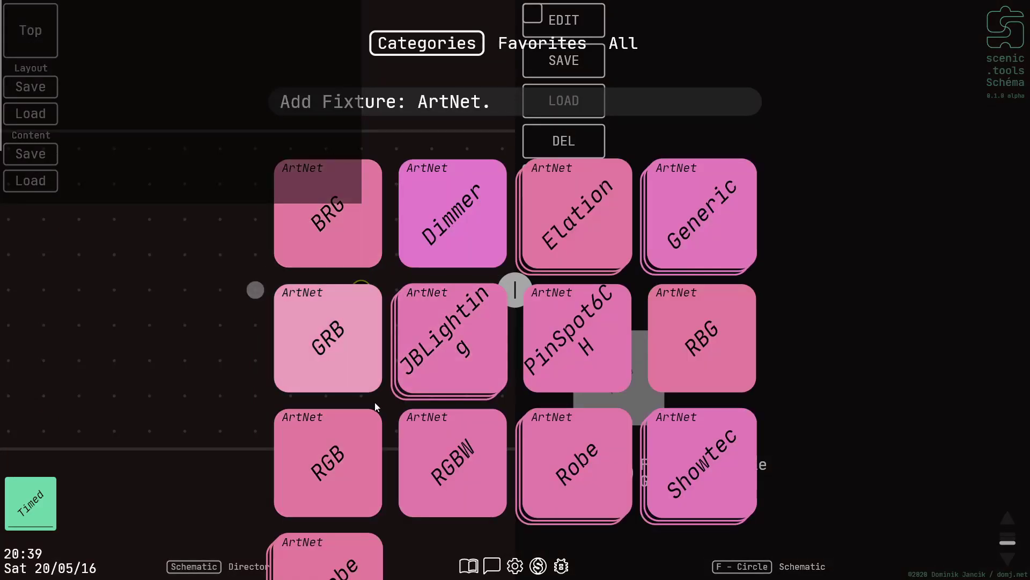
click(352, 445)
Apply the Virtual fixture's Flashing stack to all fixtures in the New group
scroll(367, 294, up, 3)
click(171, 293)
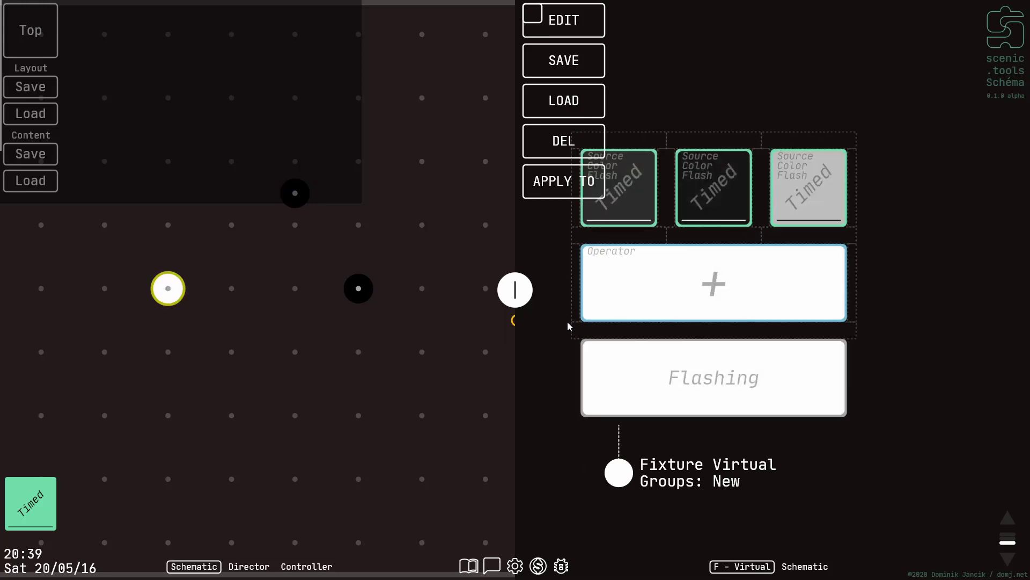
click(552, 187)
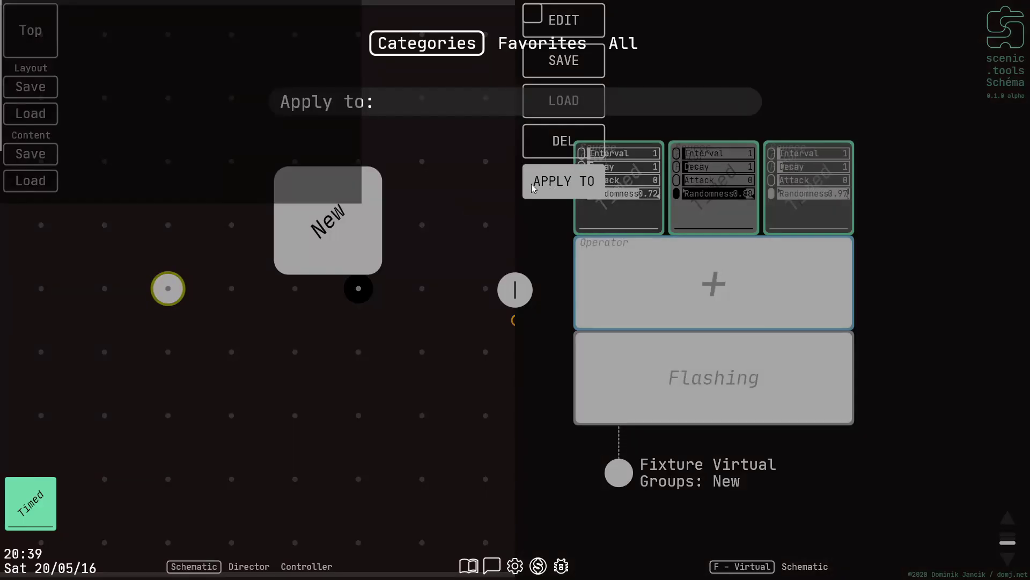
click(330, 214)
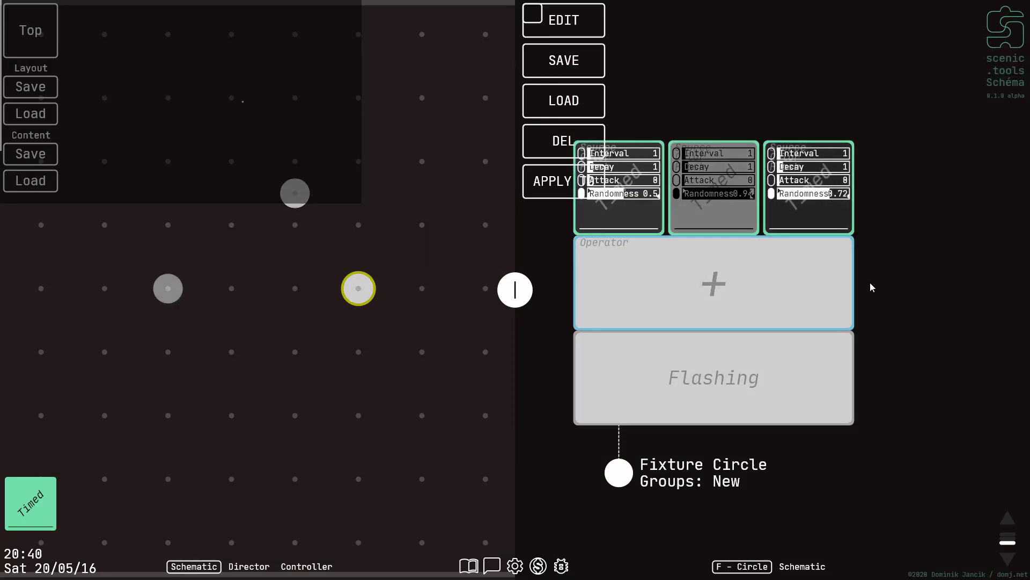
Insert a Source.Radius.Constant block beside the Add operator in the Circle fixture's stack and set its Radius to 4
click(855, 289)
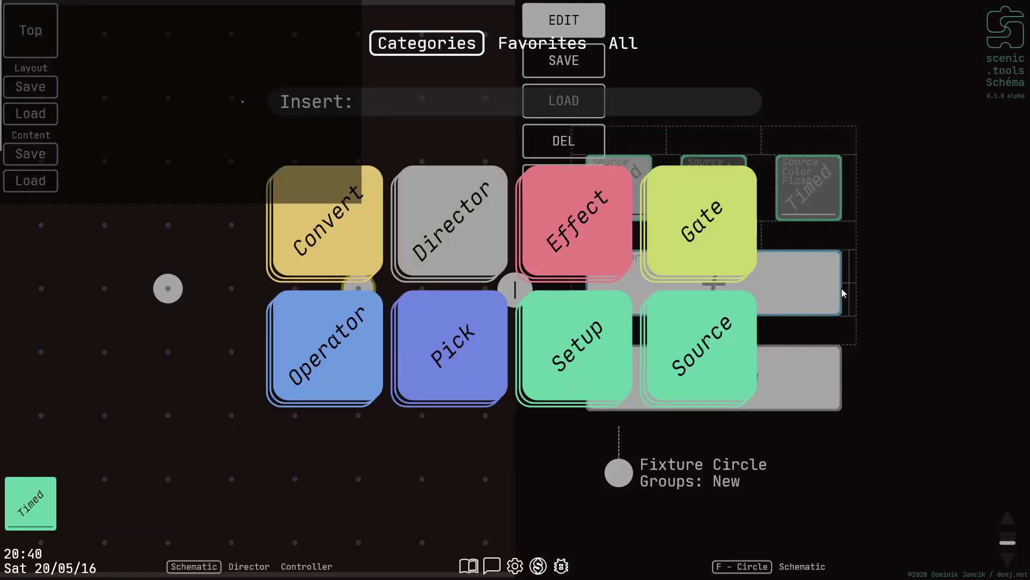
click(723, 346)
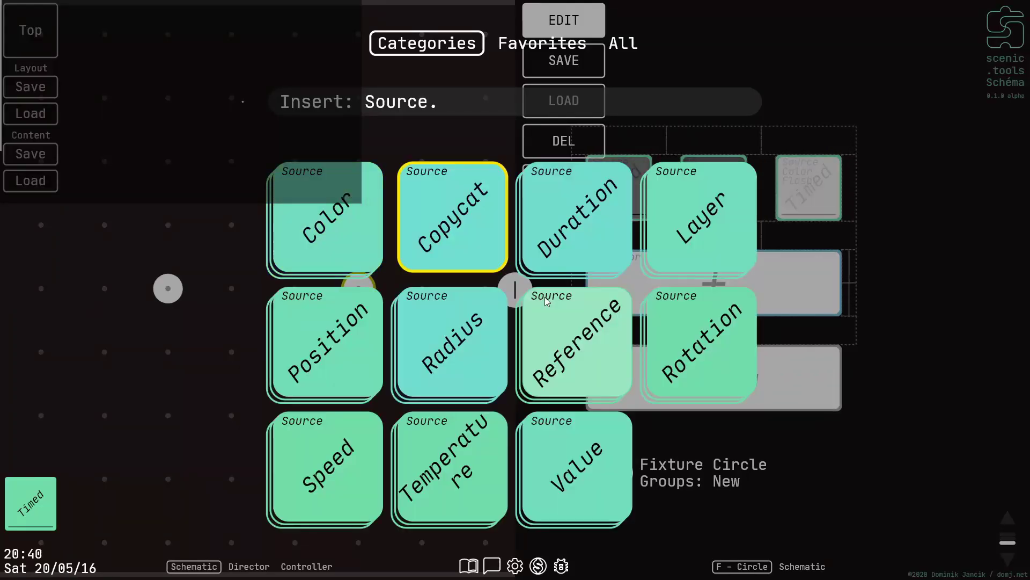
click(429, 350)
click(354, 260)
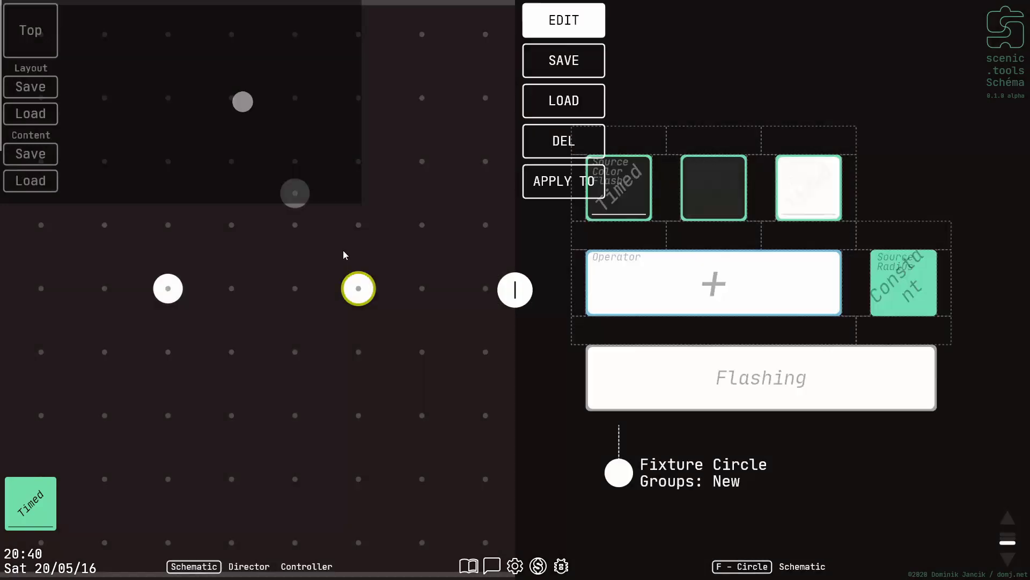
key(e)
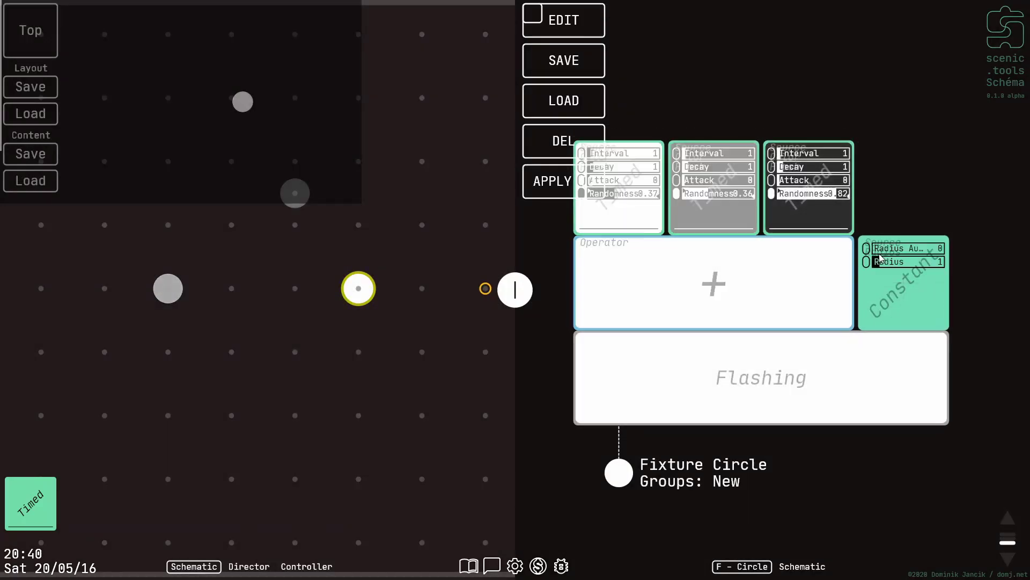
mouse_move(885, 264)
mouse_down()
mouse_move(919, 262)
mouse_move(904, 263)
mouse_up()
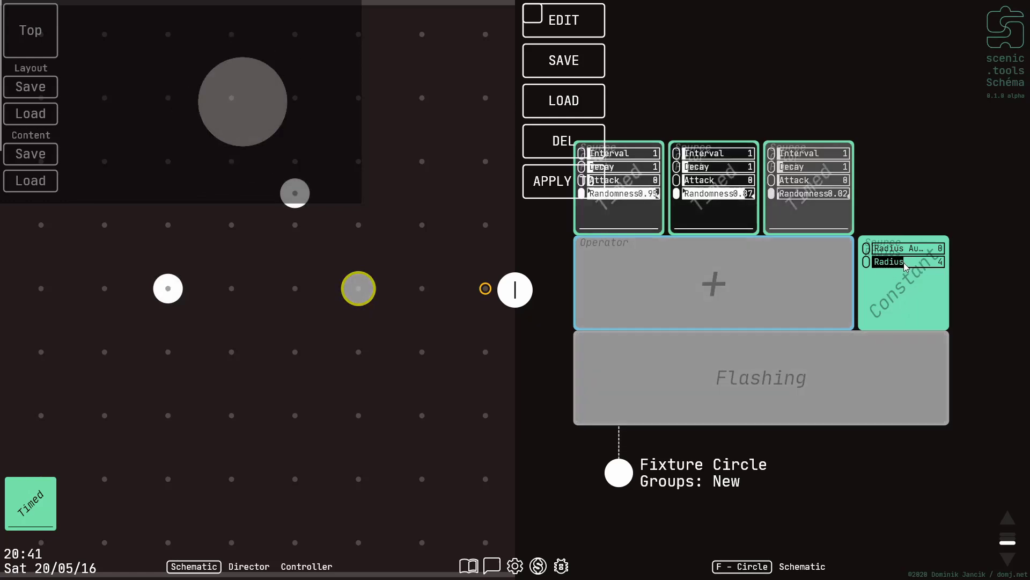
Add an input stack to the Constant block's Radius parameter and swap its Constant value block for a Random source
click(867, 263)
key(e)
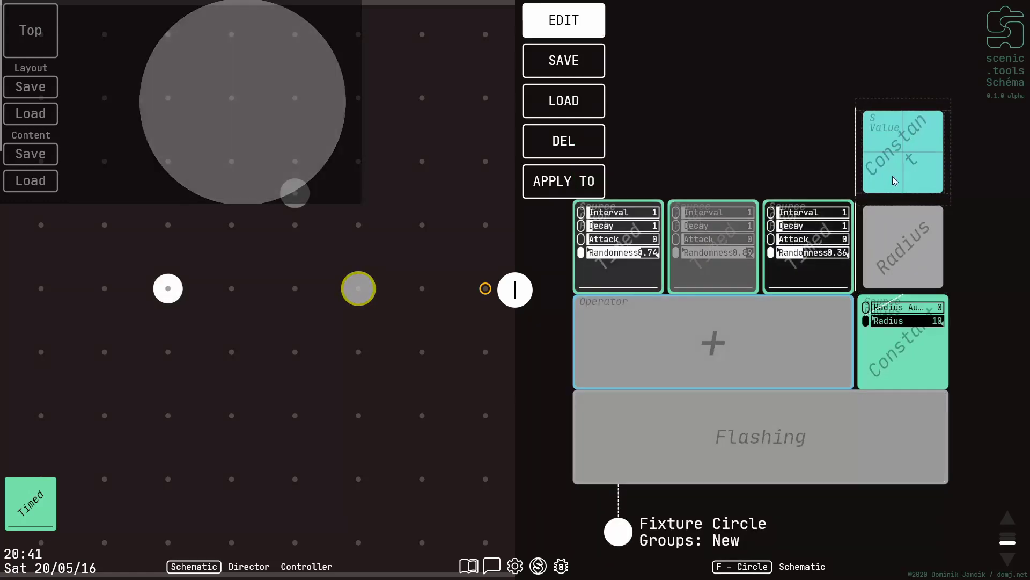
click(887, 166)
text(random)
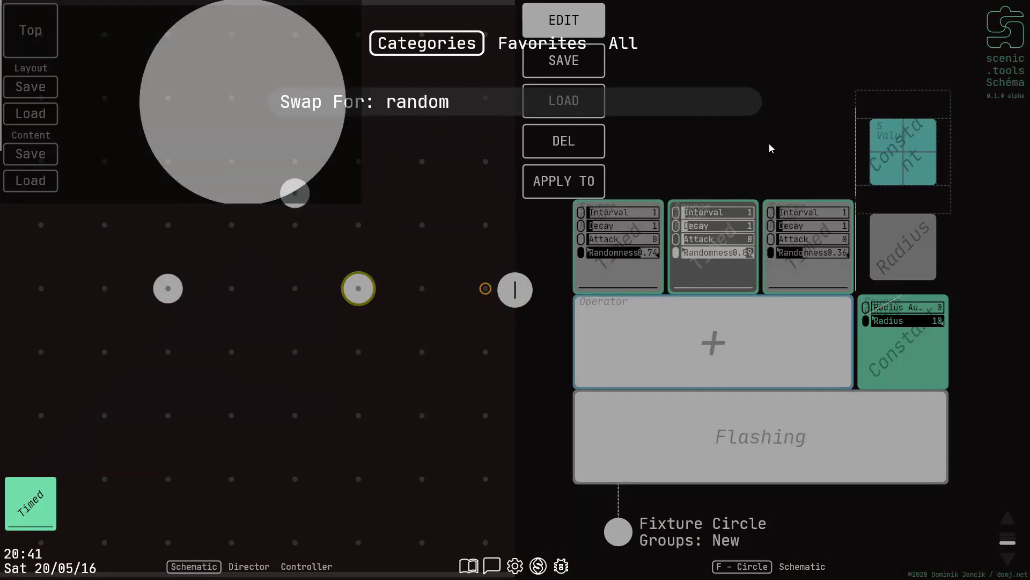
key(Return)
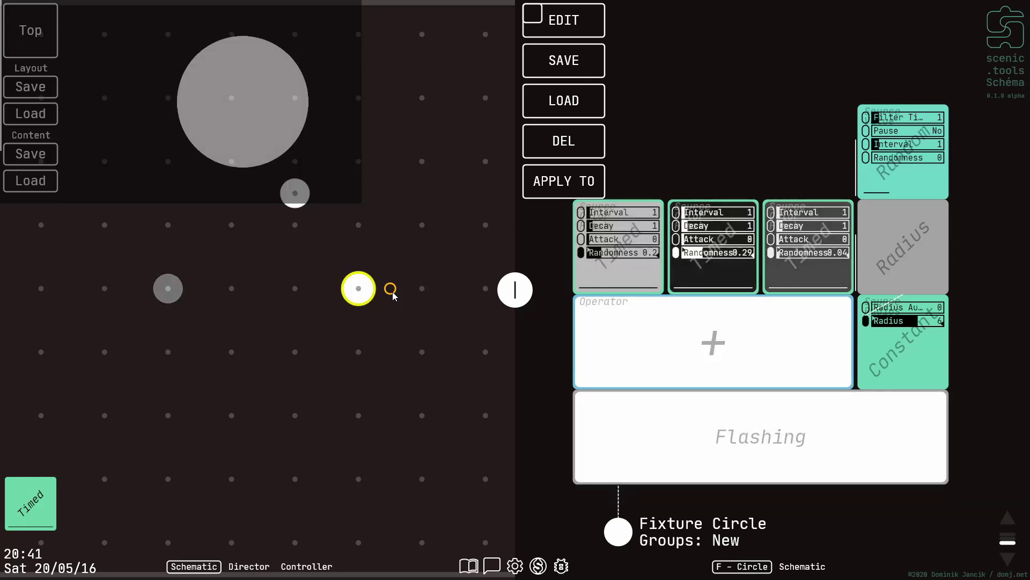
Move the Circle fixture back and forth along the horizontal axis and leave it directly below the RGB fixture
mouse_move(392, 295)
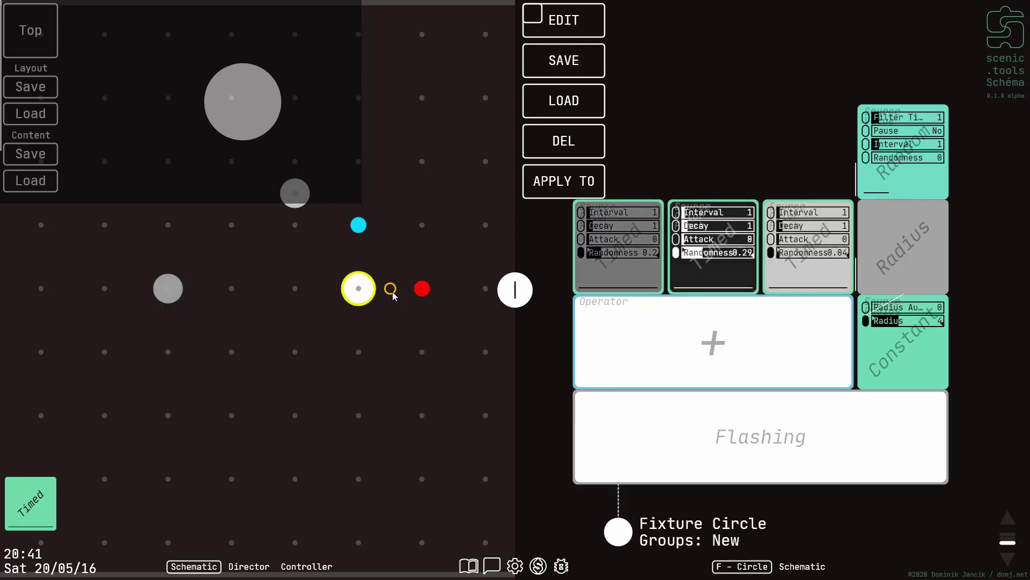
drag(421, 292, 144, 316)
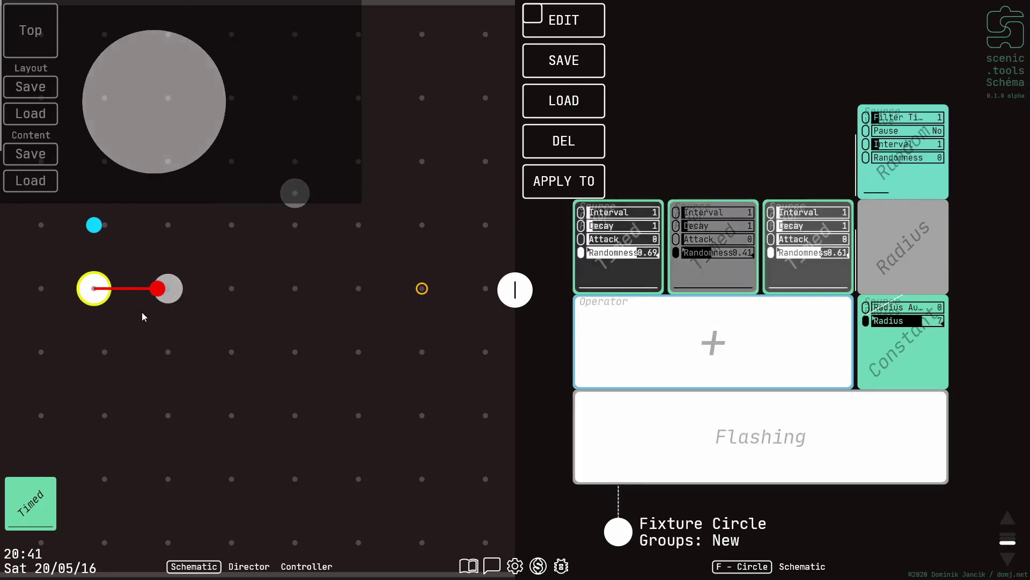
drag(63, 337, 515, 318)
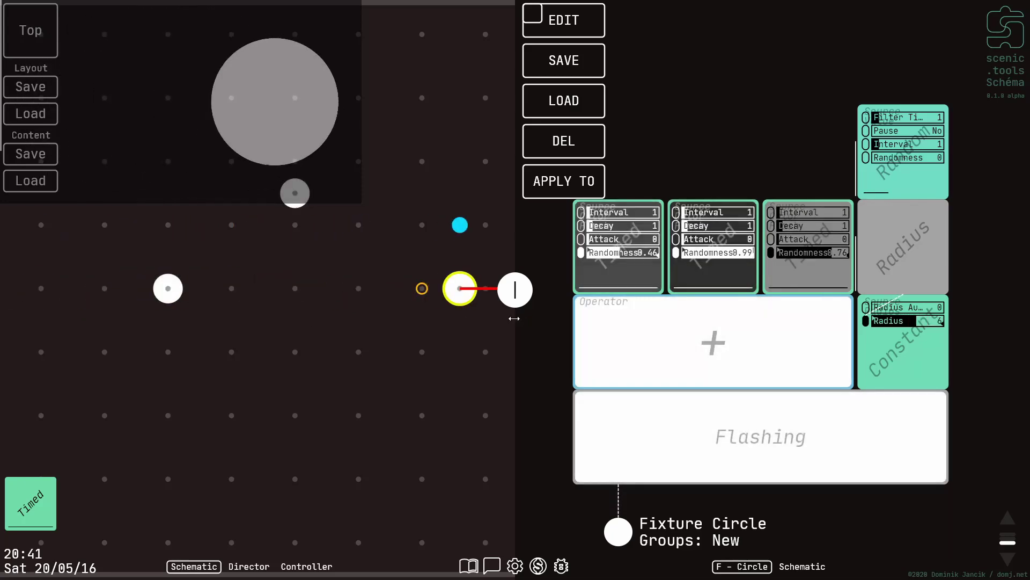
drag(226, 331, 370, 336)
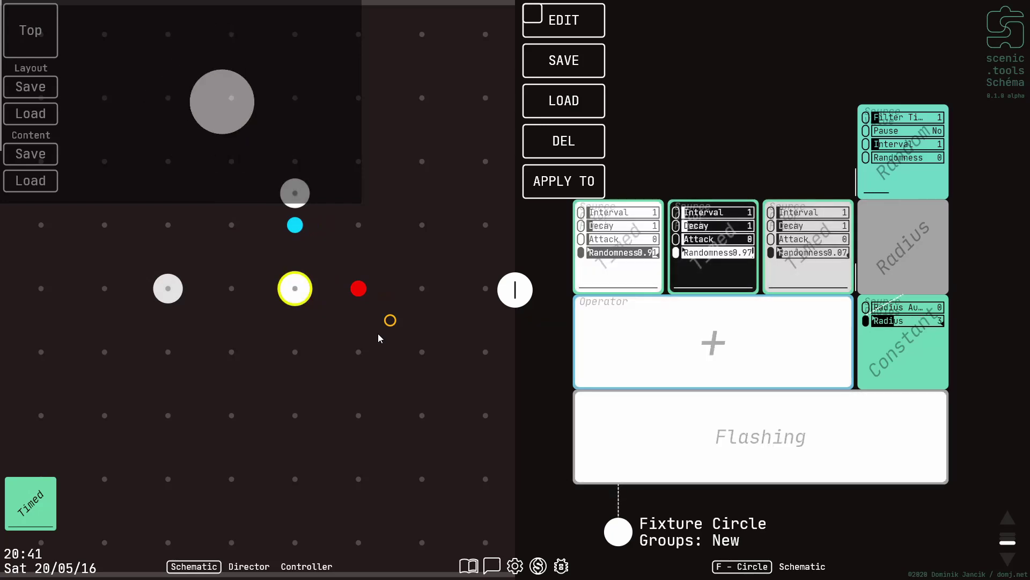
Show the Circle fixture's properties, then select the RGB fixture and set its ArtNet Channel to 78
click(341, 301)
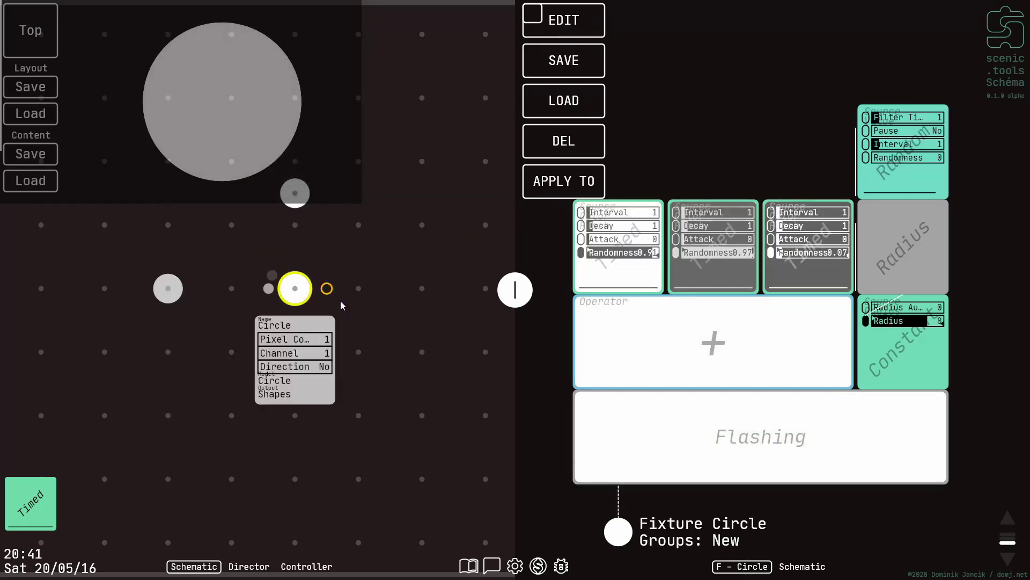
scroll(321, 346, up, 4)
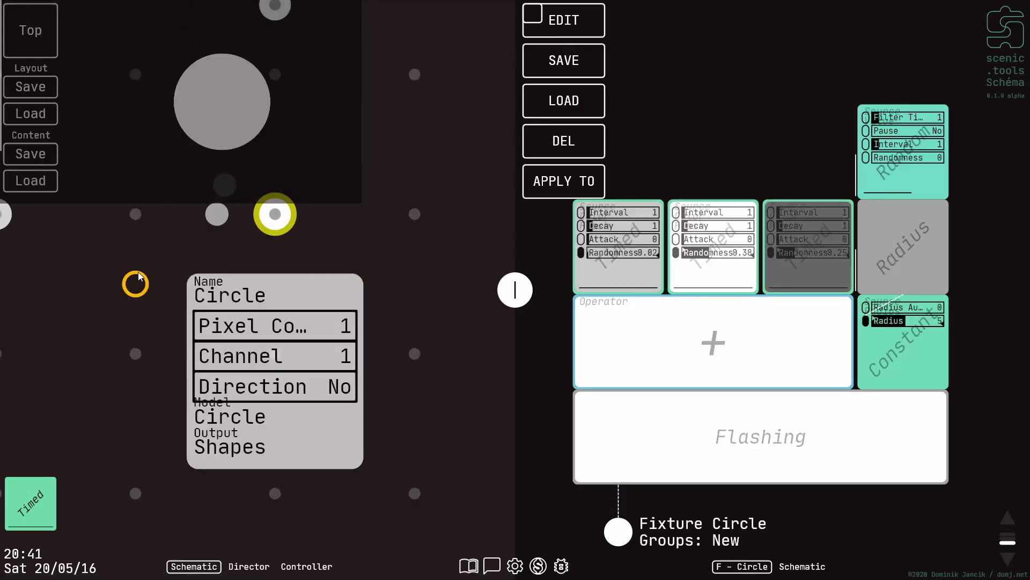
click(194, 91)
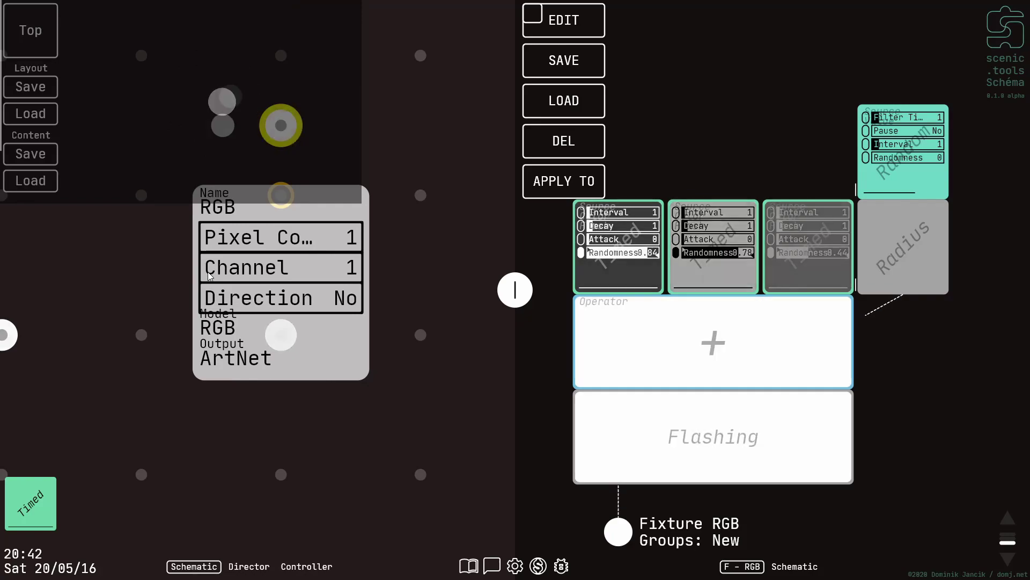
click(208, 272)
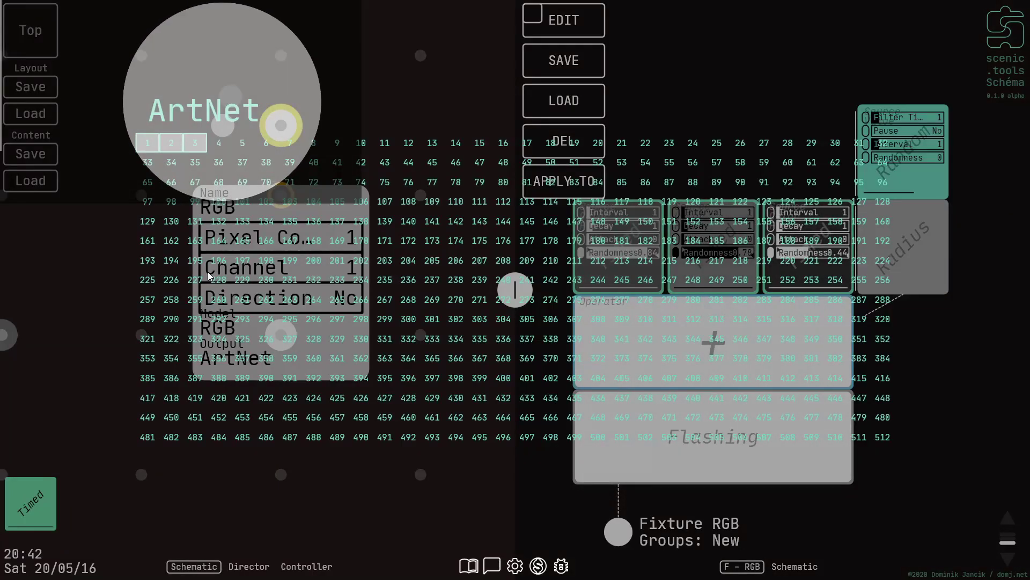
click(209, 277)
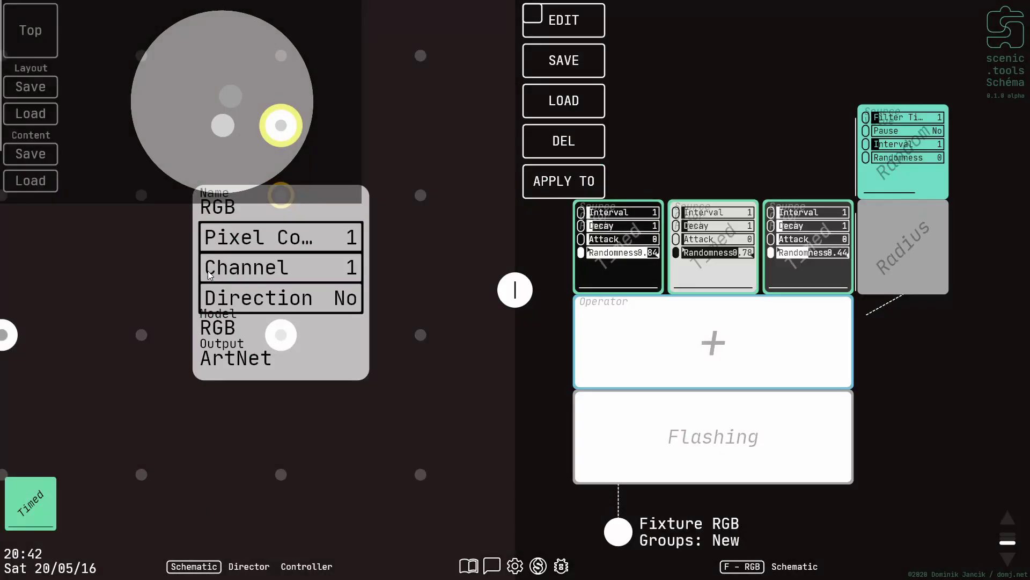
drag(215, 268, 229, 269)
click(230, 269)
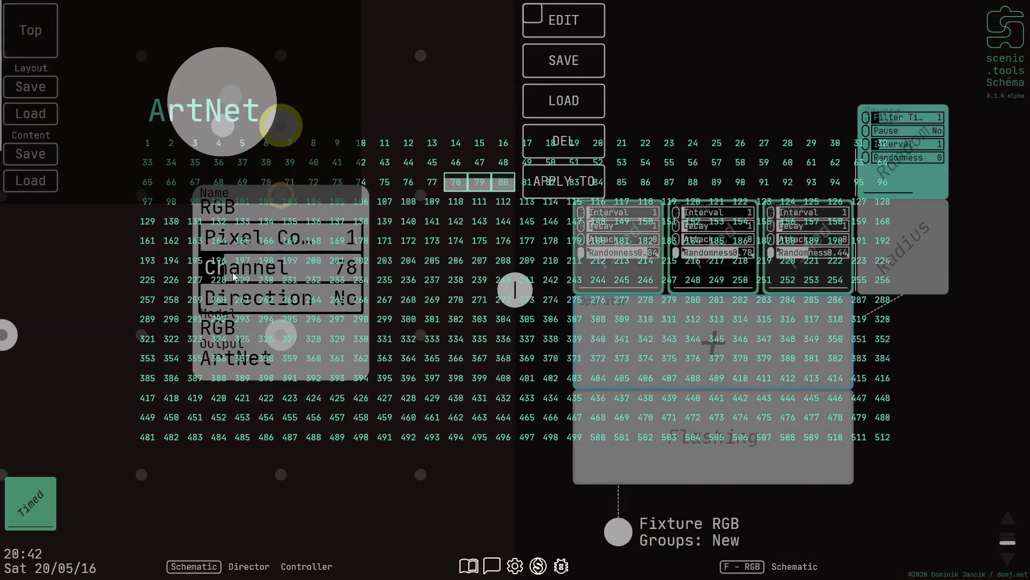
click(445, 237)
Add the RGB fixture to a new fixture group named Group
scroll(246, 93, up, 5)
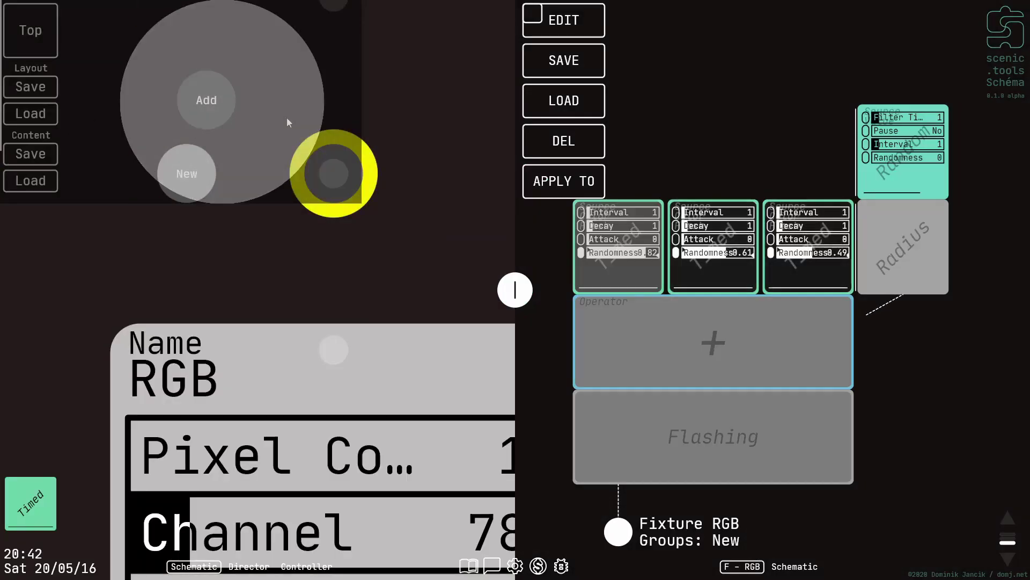
click(223, 99)
text(Group)
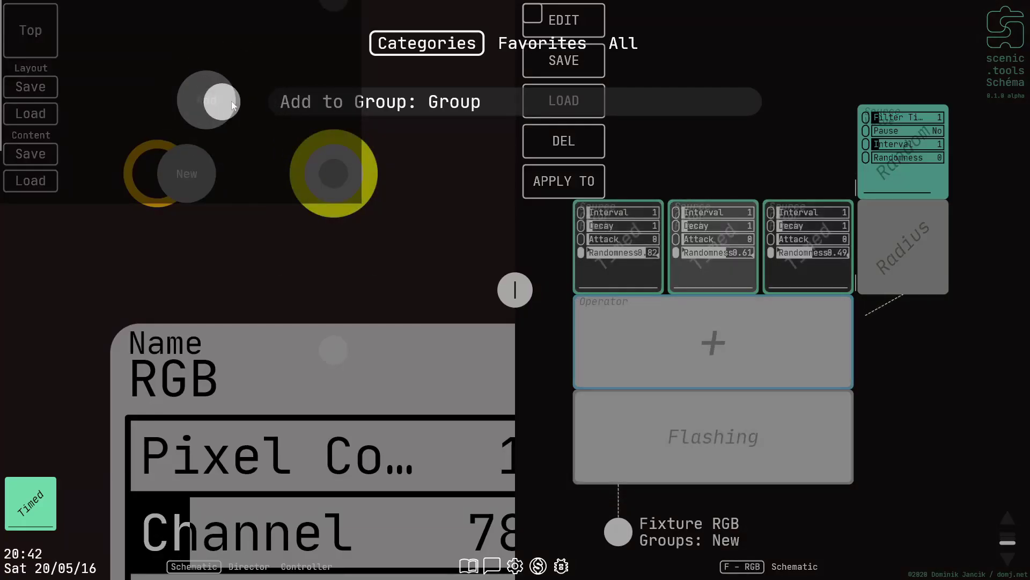
key(Return)
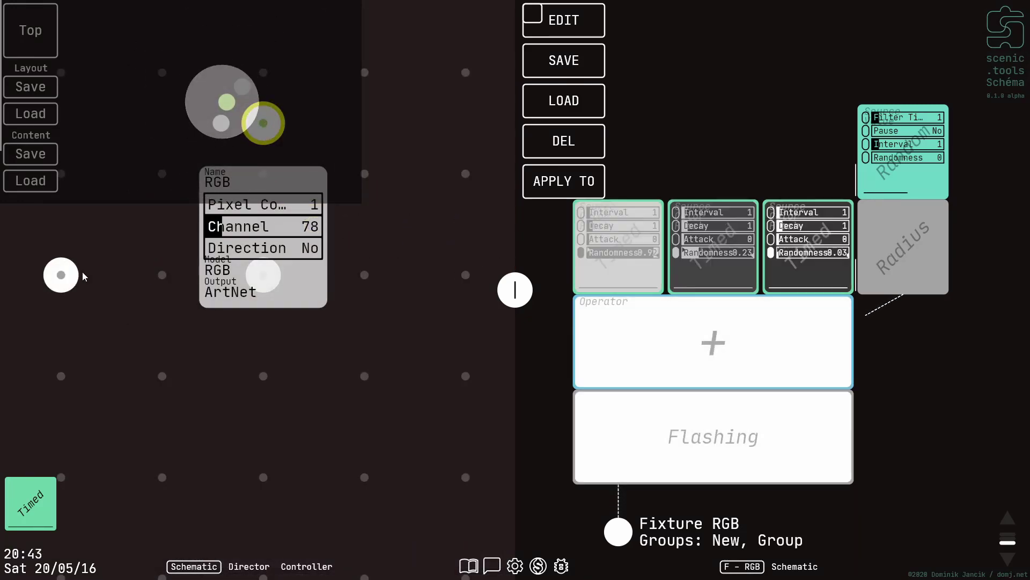
Select the Virtual fixture and apply its Flashing stack to the fixture group named Group
click(73, 276)
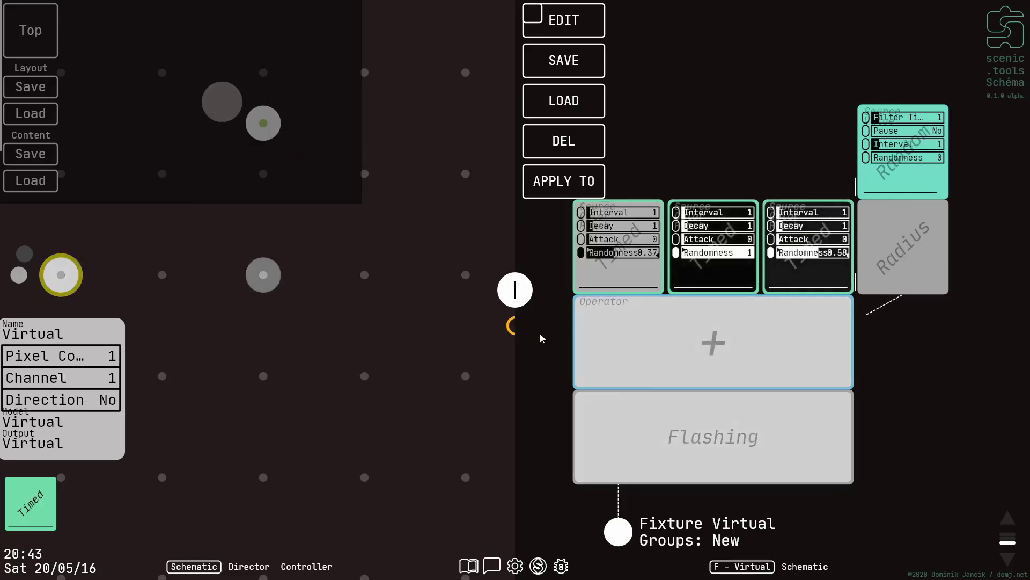
click(564, 181)
click(415, 224)
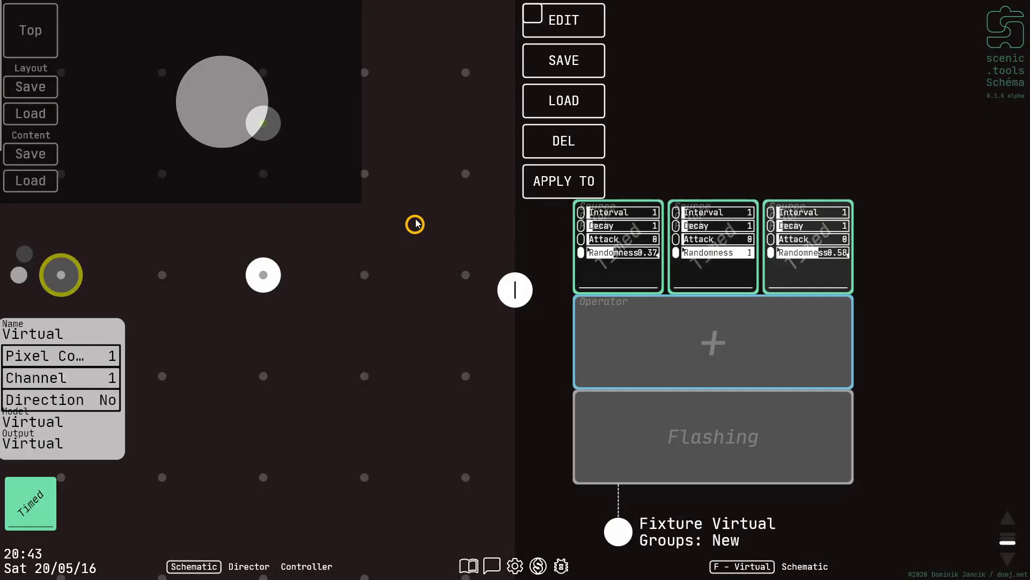
Reduce the Virtual fixture's stack to one Timed block above a Multiply operator, and apply the edited stack to Group
key(e)
click(703, 296)
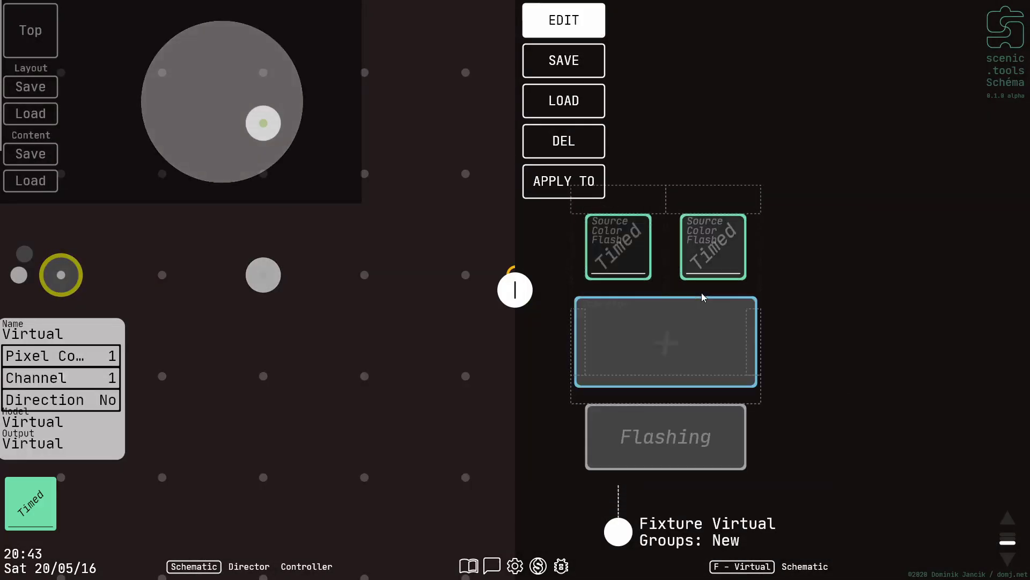
click(704, 297)
key(e)
key(a)
click(415, 223)
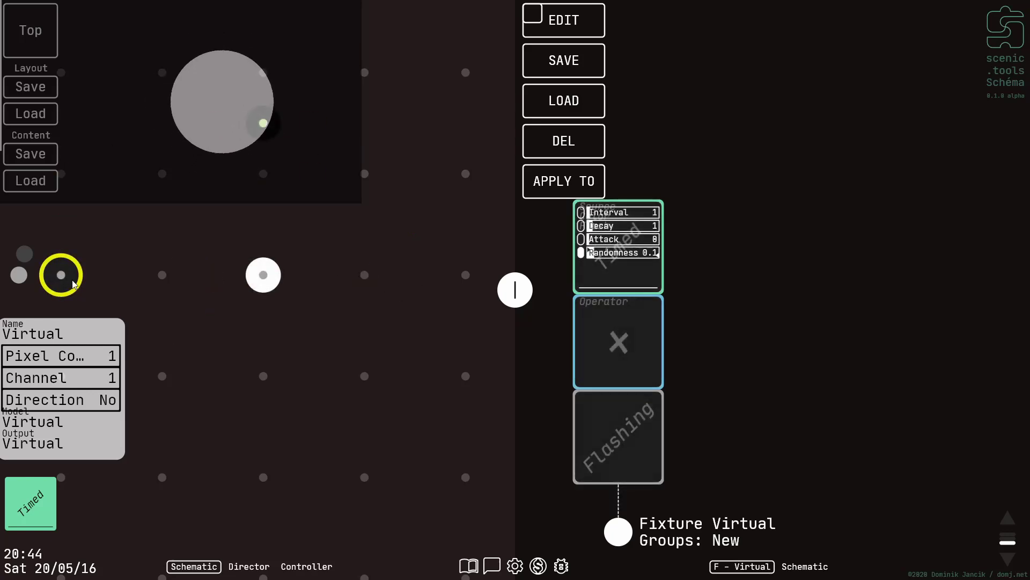
Save the fixture layout as an XML file named Layout in the layouts folder
click(41, 87)
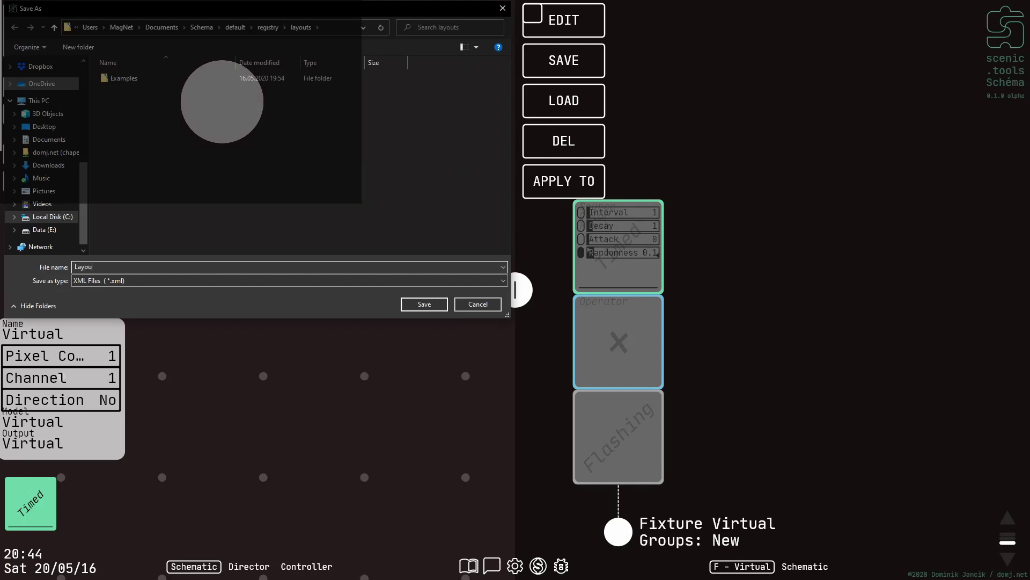
key(Return)
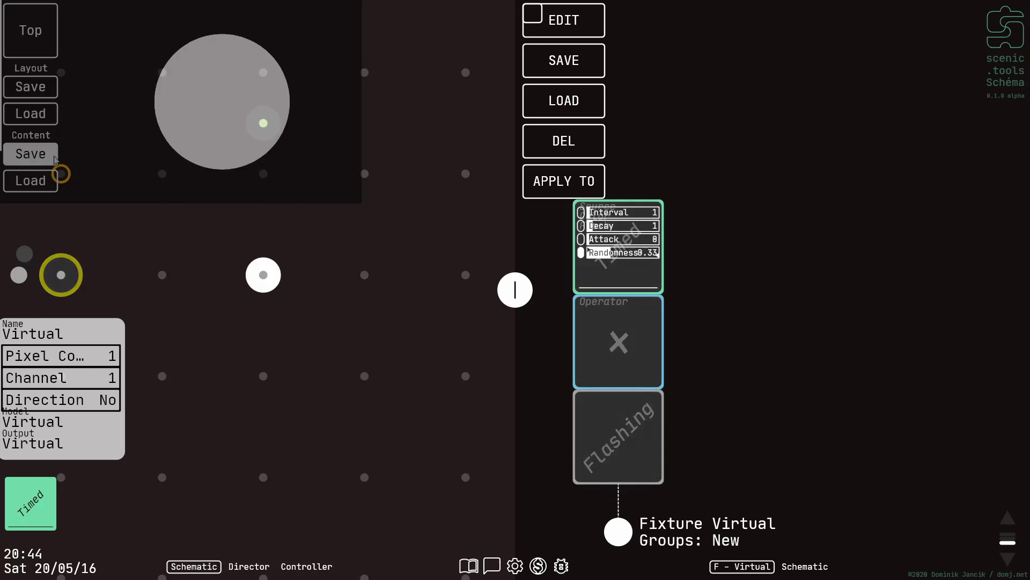
Save the content as an XML file in the content folder
click(56, 156)
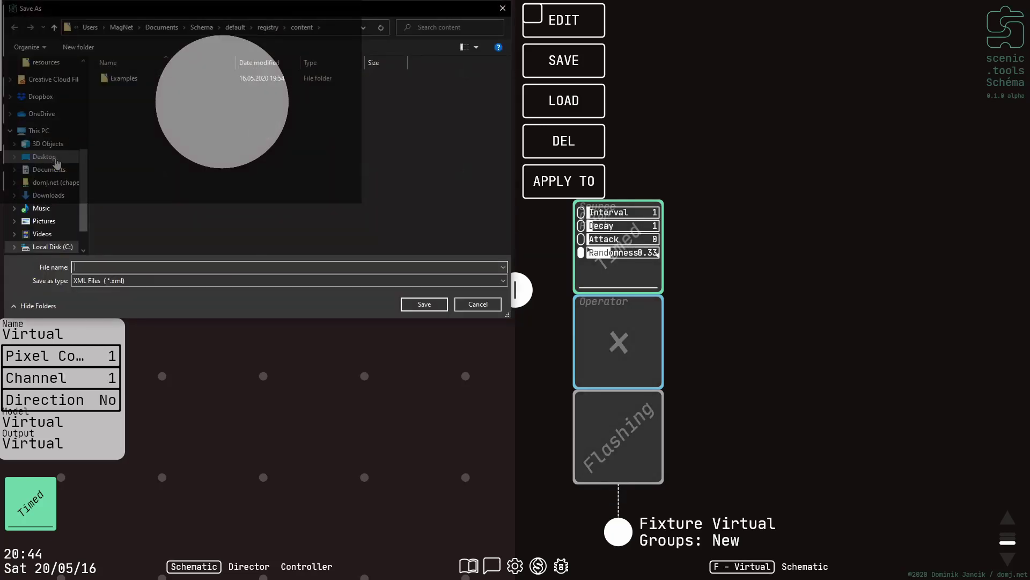
key(Return)
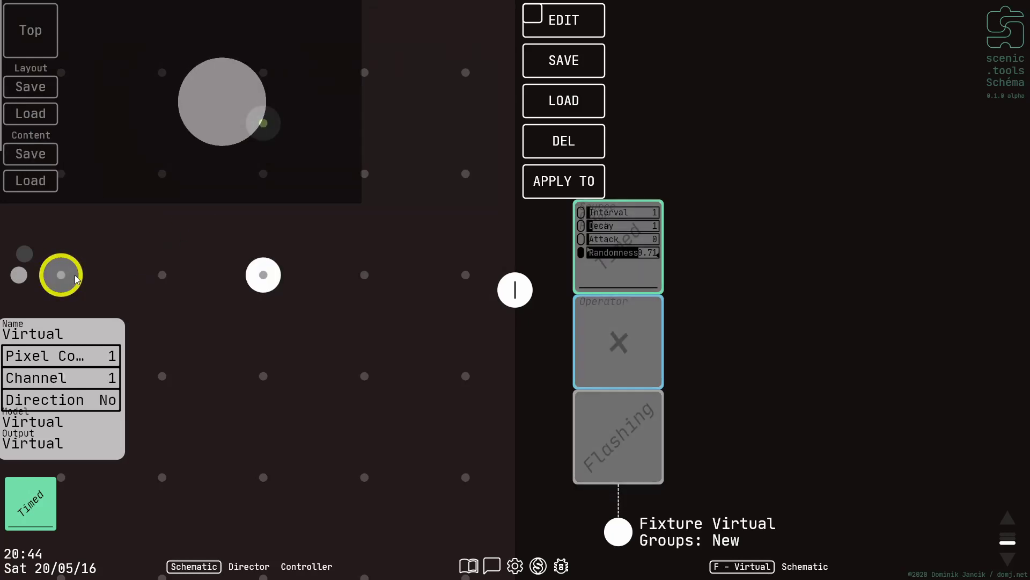
Duplicate the Circle fixture four times to form a row of five circles
click(263, 274)
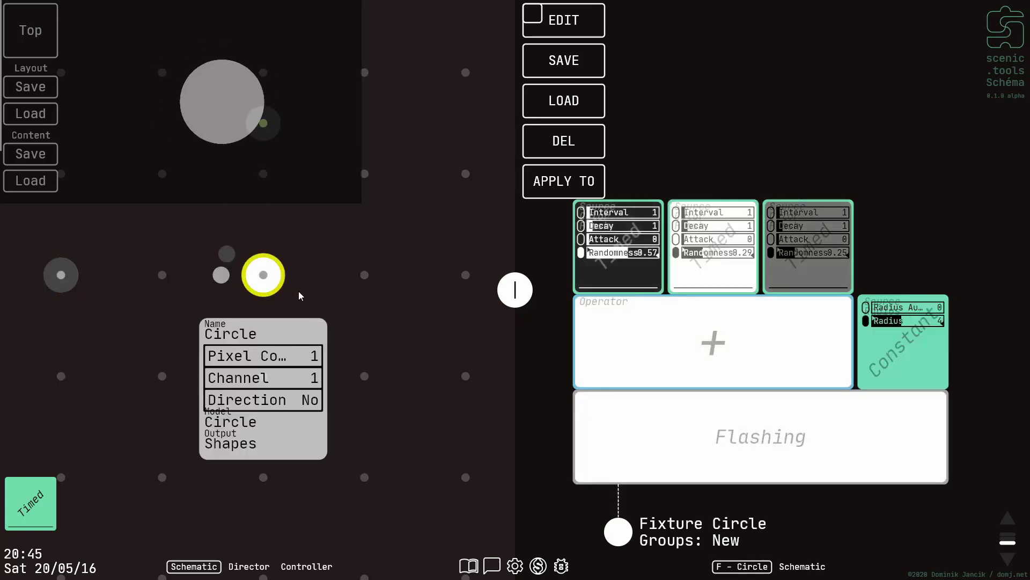
key(ctrl+d)
key(ctrl+d)
key(ctrl+d)
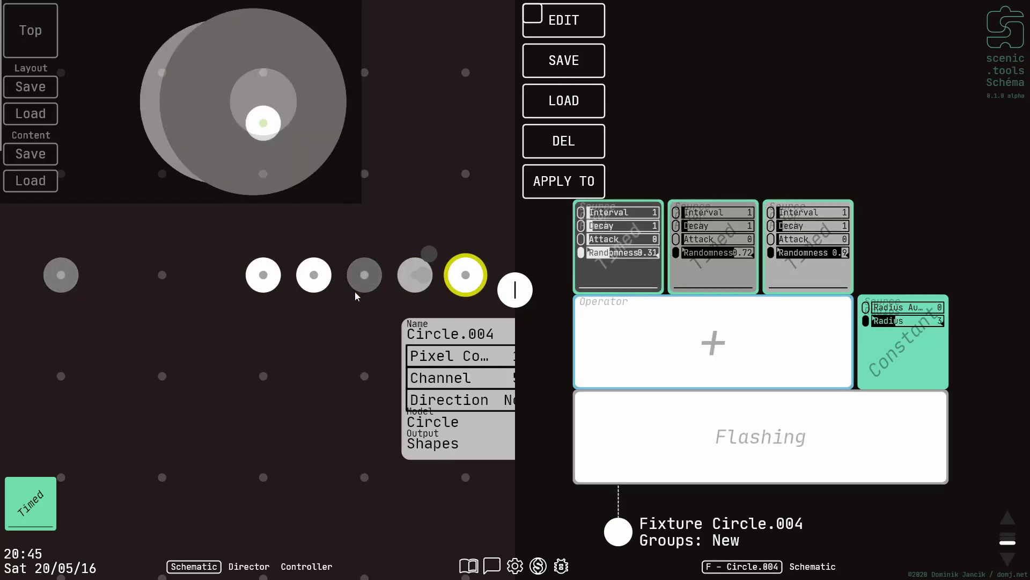
Duplicate the whole row of five Circle fixtures and move the copies about one and a half grid spaces above the originals
drag(352, 301, 288, 324)
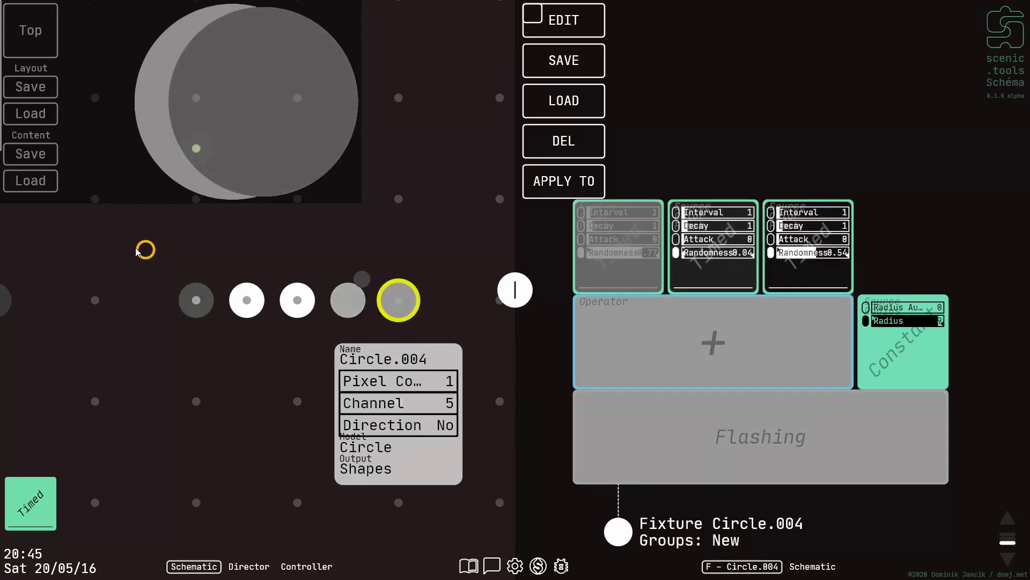
mouse_move(138, 246)
mouse_down()
mouse_move(333, 343)
mouse_move(450, 351)
mouse_up()
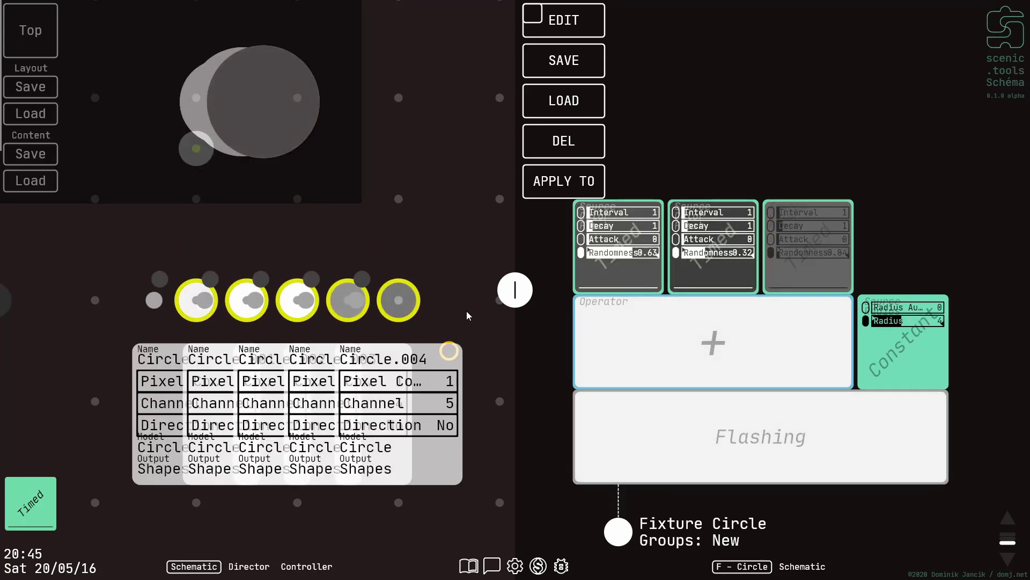
key(ctrl+d)
drag(466, 308, 466, 306)
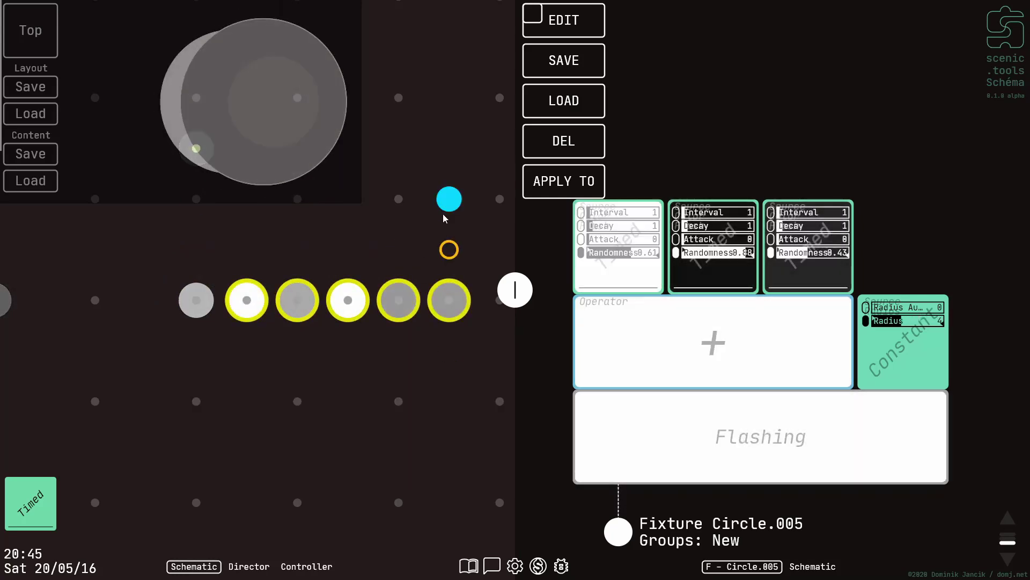
drag(455, 198, 455, 194)
drag(449, 162, 437, 49)
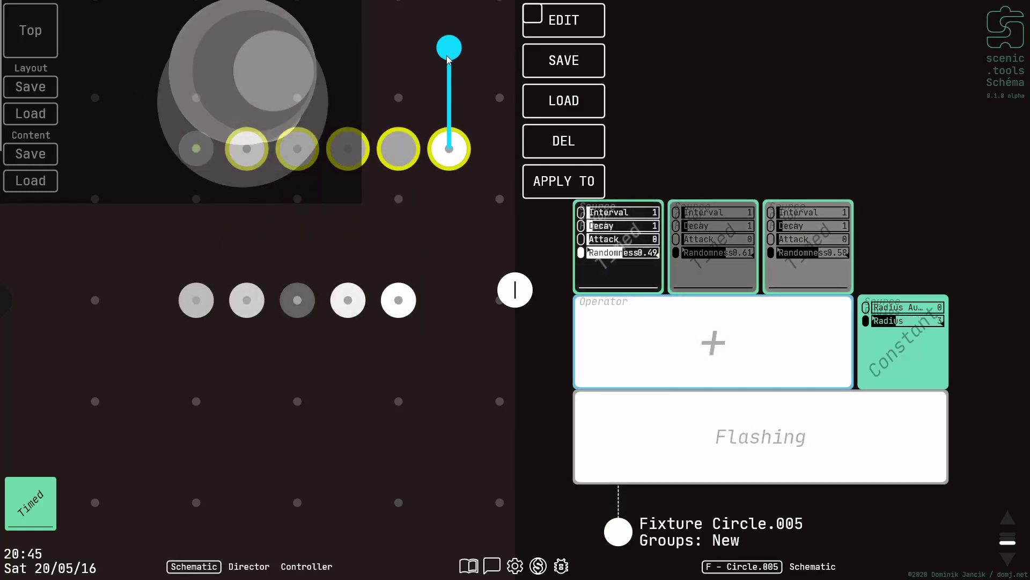
Inspect the two fixture rows in the rotated Top view, the Side view and the perspective view
scroll(434, 59, down, 3)
key(Right)
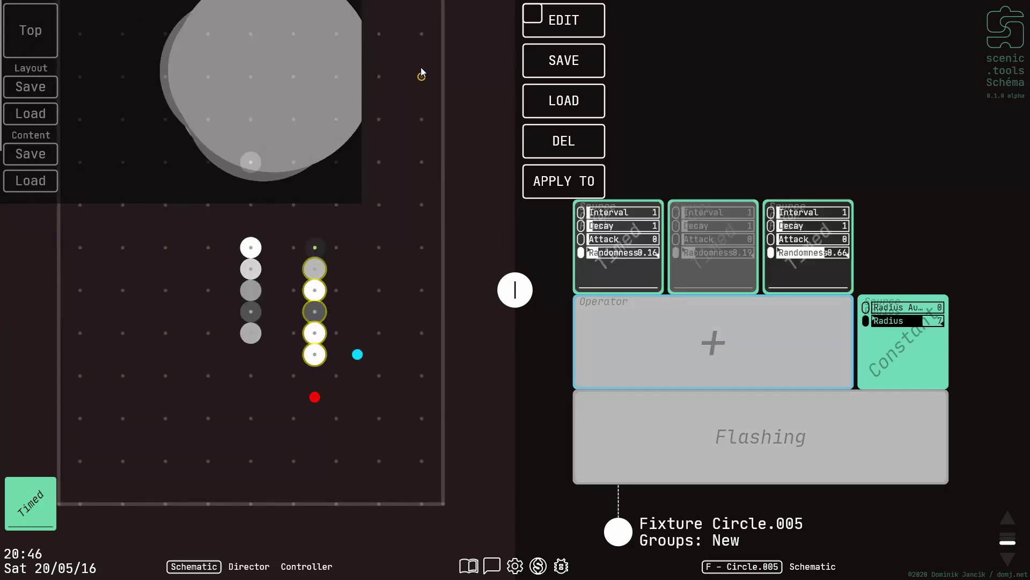
key(Left)
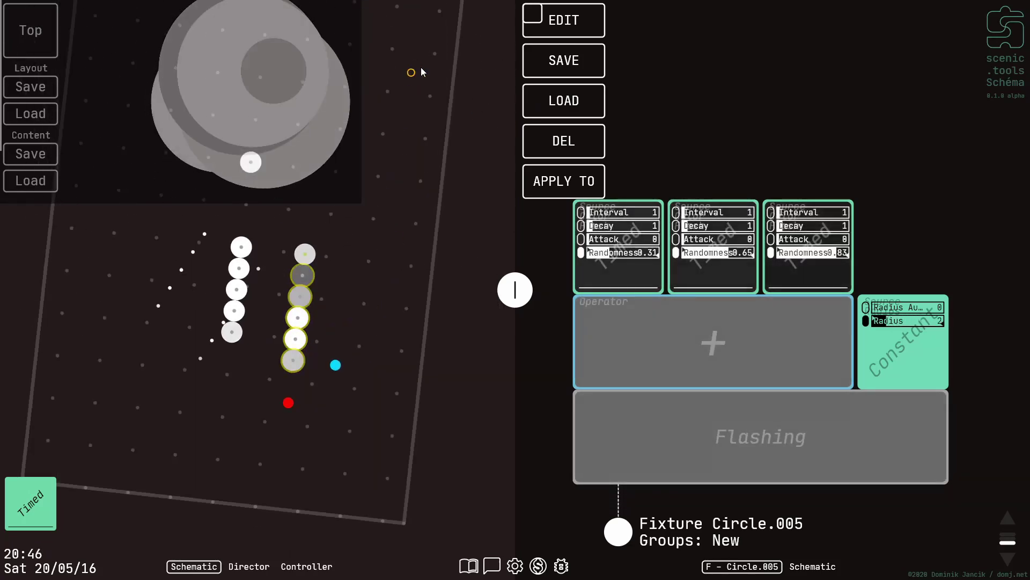
click(47, 54)
click(48, 53)
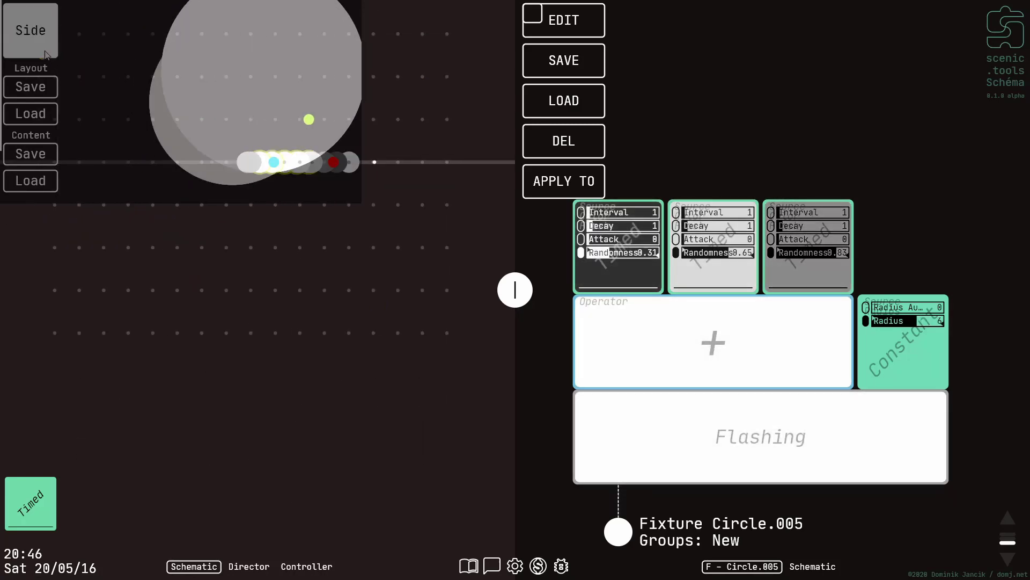
click(47, 54)
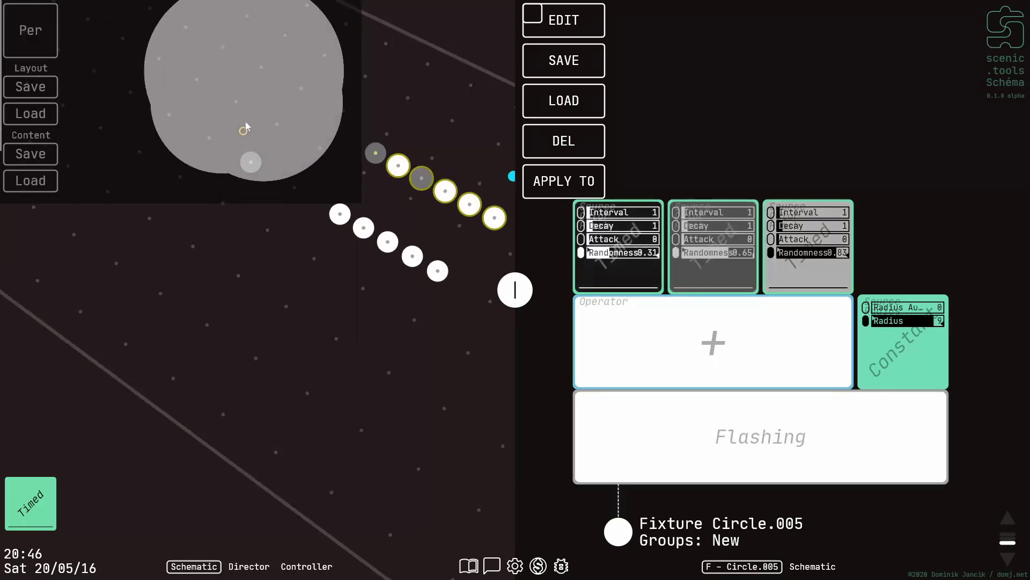